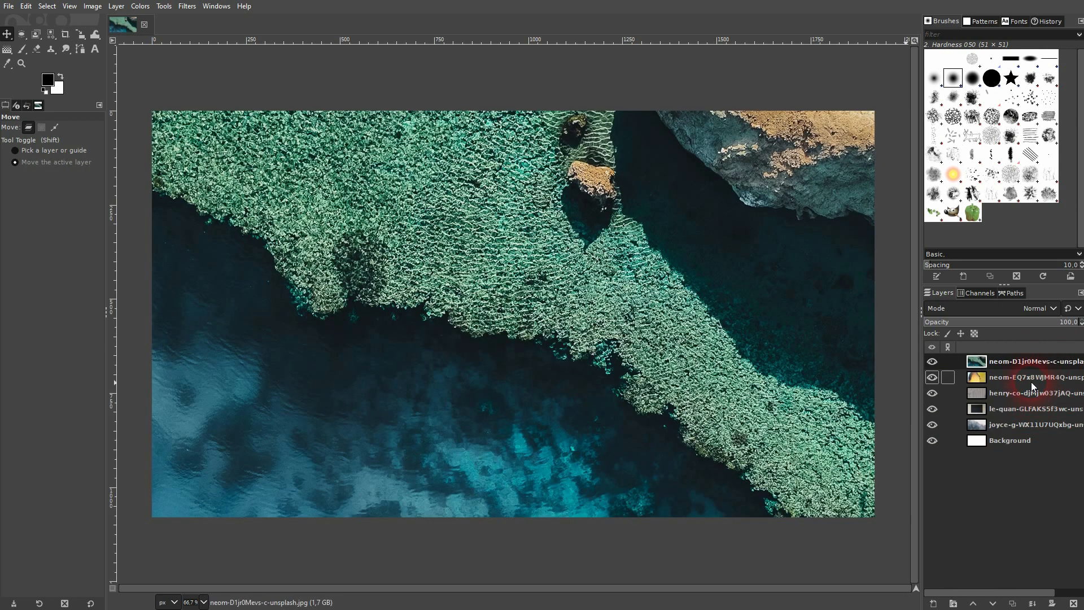
Delete the topmost aerial water photo layer, rename the fish photo layer as 4 and the layer beneath it as 3
click(1073, 603)
double_click(1001, 359)
text(4)
key(Return)
double_click(1011, 377)
text(3)
key(Return)
Rename the living room photo layer as 2 and the misty forest photo layer as 1
click(1007, 392)
double_click(1007, 392)
text(2)
key(Return)
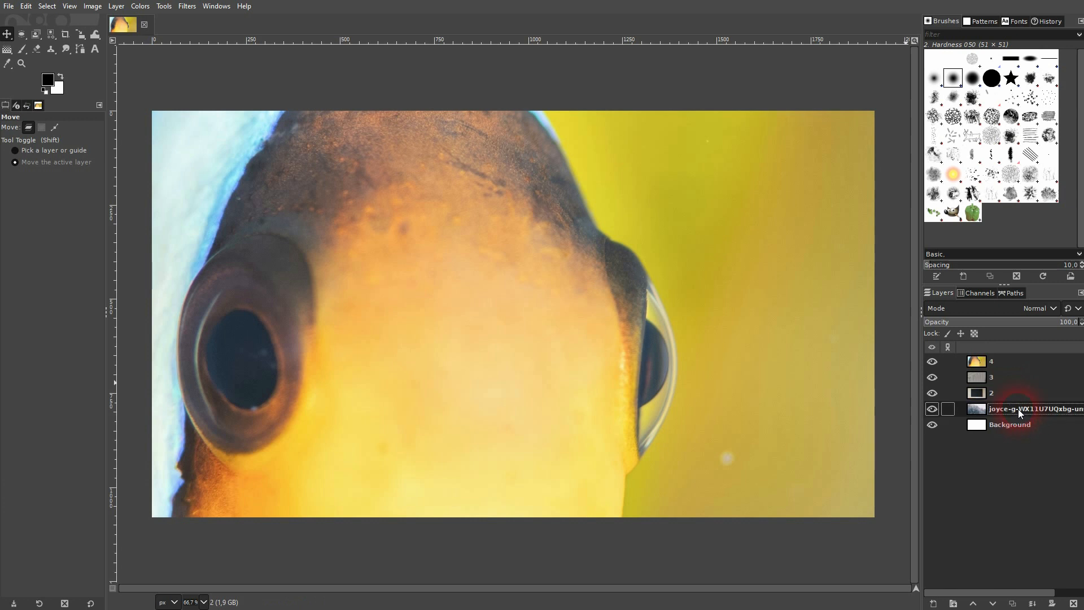
double_click(1017, 408)
text(1)
key(Return)
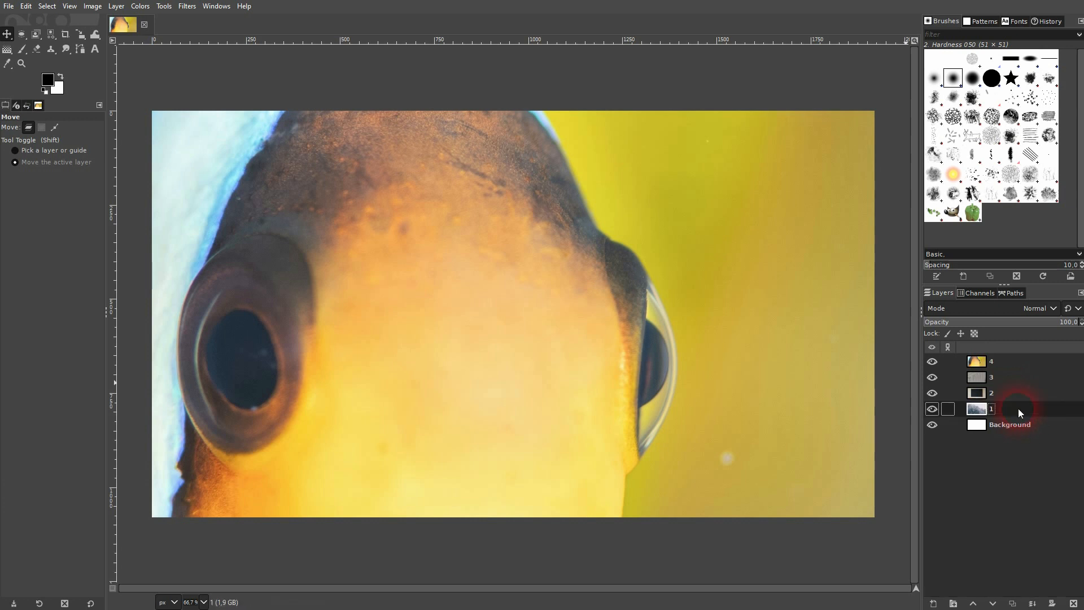
Hide layers 4, 3 and 2 so the forest photo is exposed
click(931, 363)
click(932, 377)
click(932, 393)
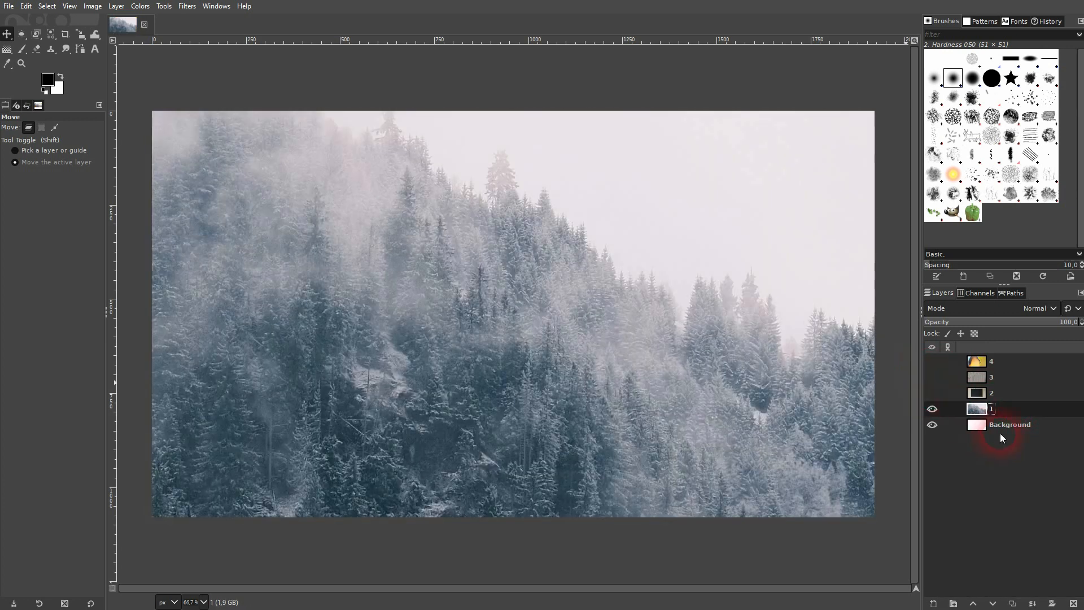
Scale layer 1 down proportionally to about 1808 × 1205 px
click(93, 36)
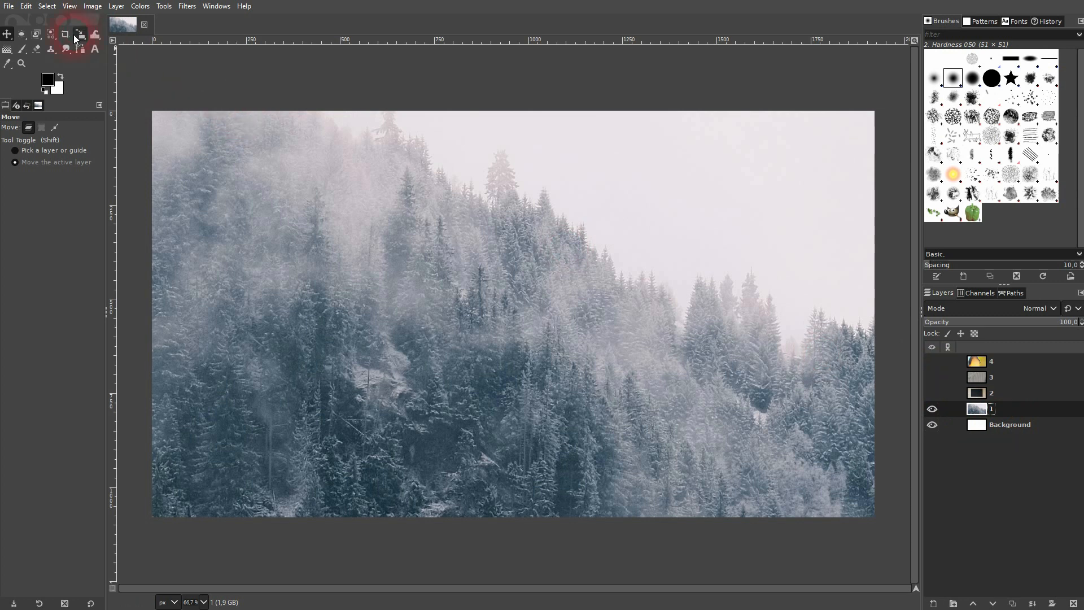
drag(74, 35, 174, 64)
drag(3, 36, 83, 37)
click(496, 297)
click(507, 304)
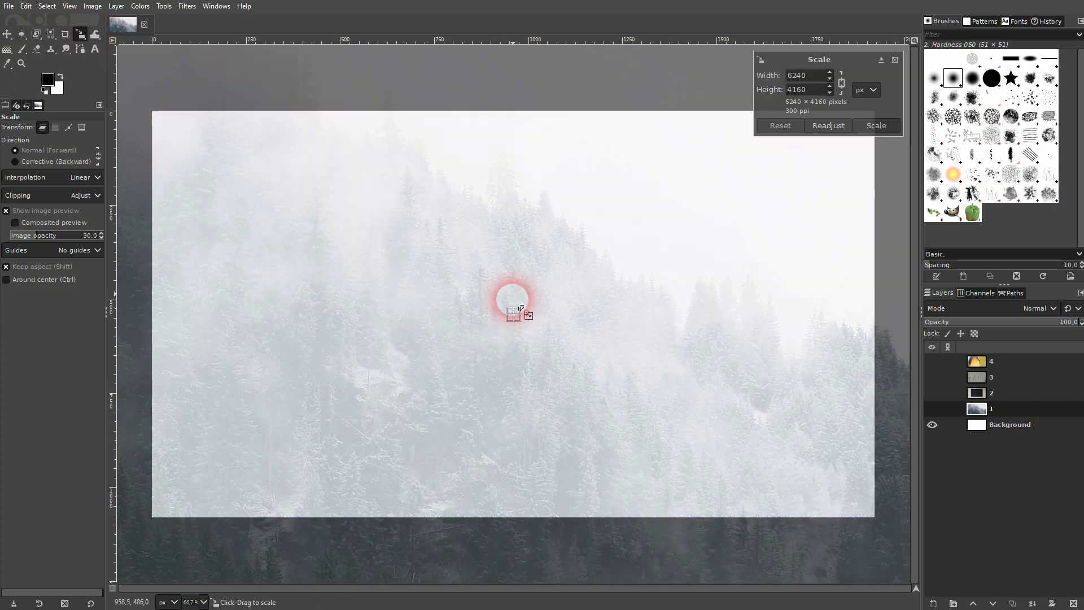
scroll(482, 296, down, 2)
scroll(496, 308, down, 2)
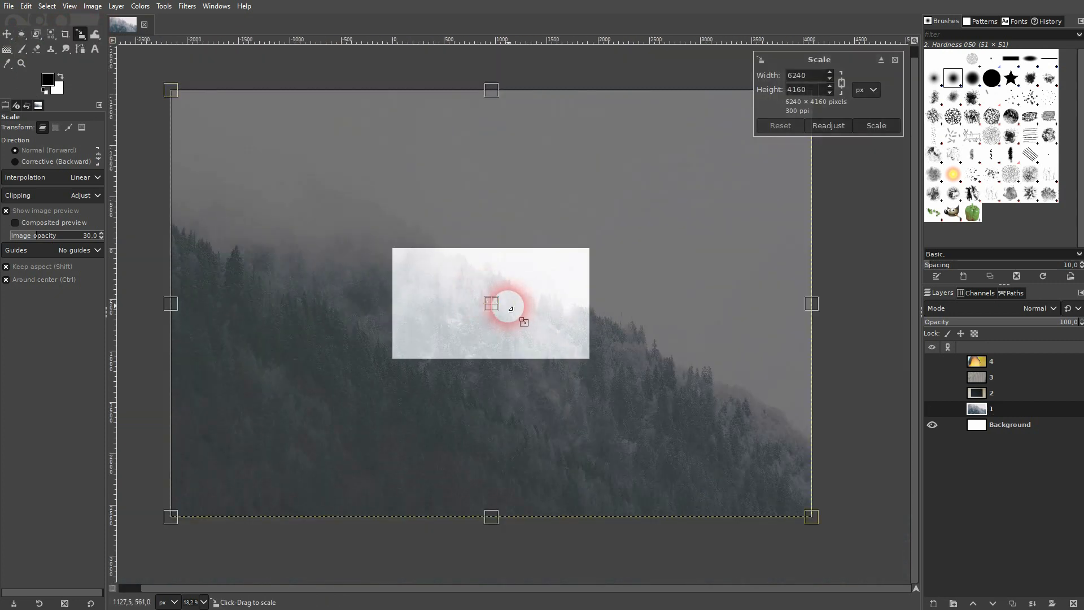
drag(812, 518, 363, 222)
click(896, 125)
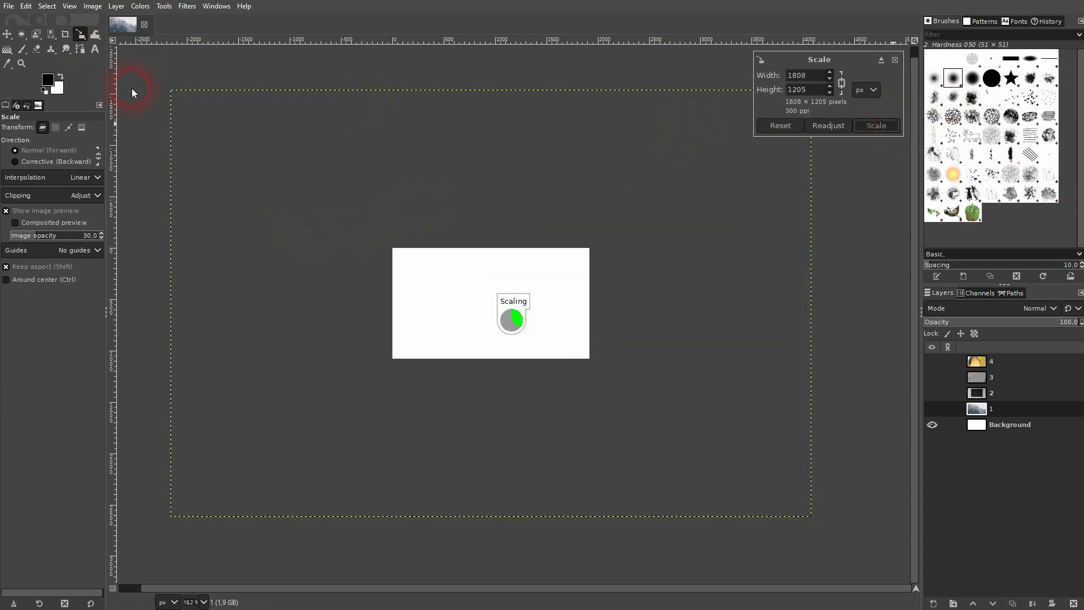
Scale layer 1 down further and place it over the upper-left part of the canvas
key(m)
drag(234, 139, 424, 262)
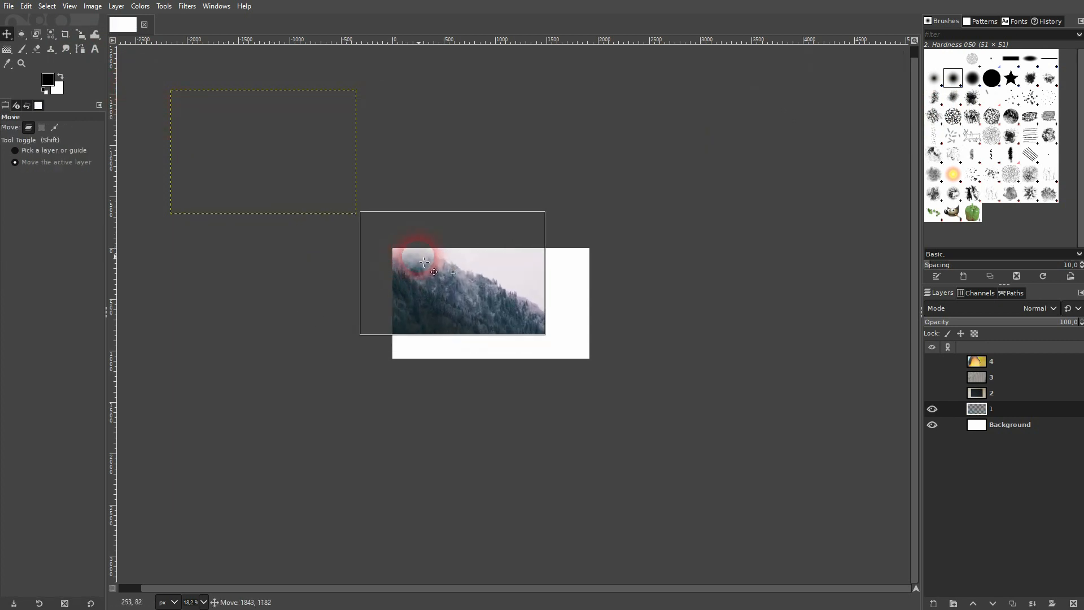
key(shift+s)
click(552, 340)
drag(546, 339, 479, 289)
click(890, 123)
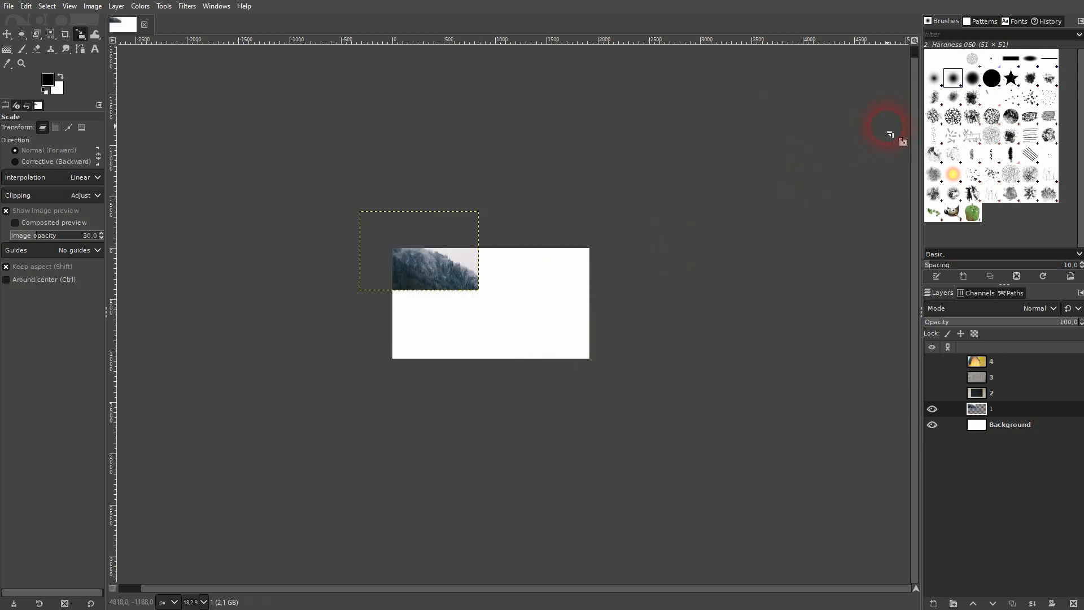
key(m)
drag(406, 258, 471, 315)
Show layer 2 and scale it down proportionally to about 1405 × 937 px
click(932, 393)
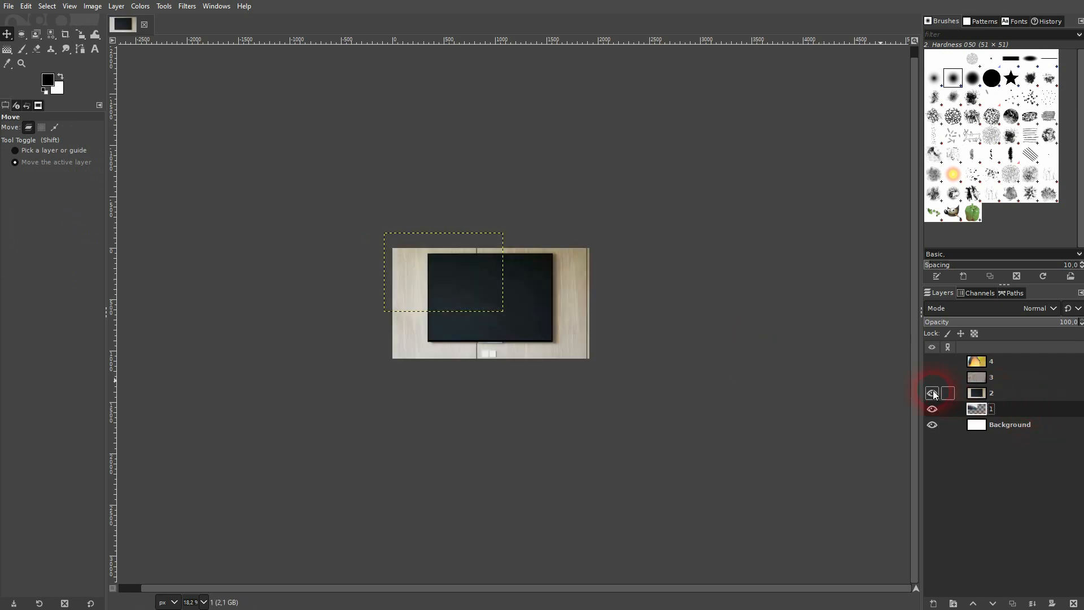
click(1001, 395)
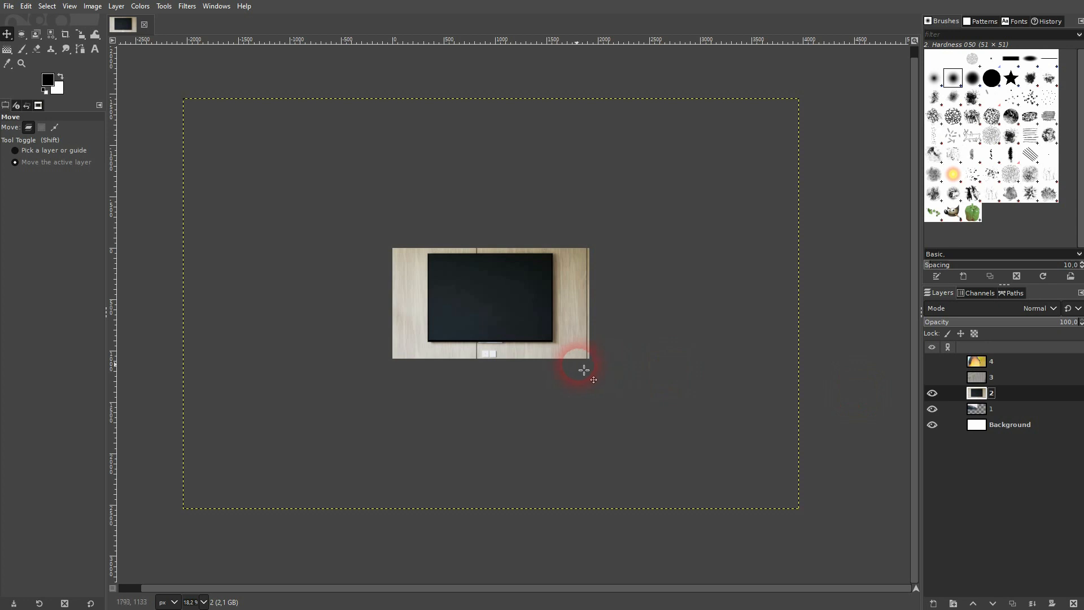
key(shift+s)
click(570, 322)
drag(811, 517, 340, 204)
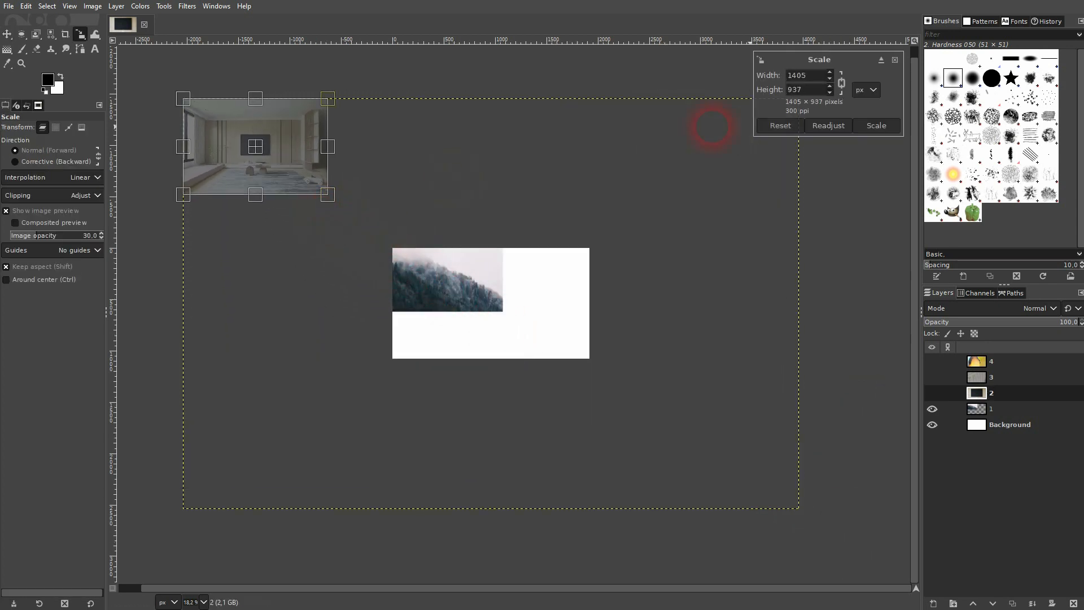
click(879, 127)
Place layer 2 over the canvas's upper-right part and align the bottom edge of layer 1 with it
key(m)
drag(244, 143, 522, 269)
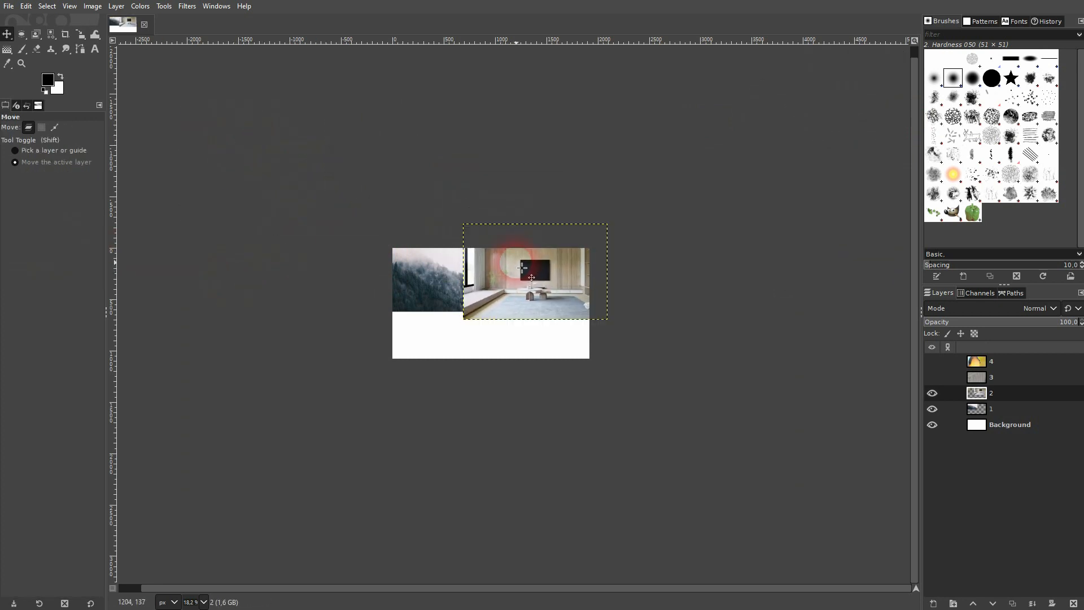
scroll(522, 268, up, 3)
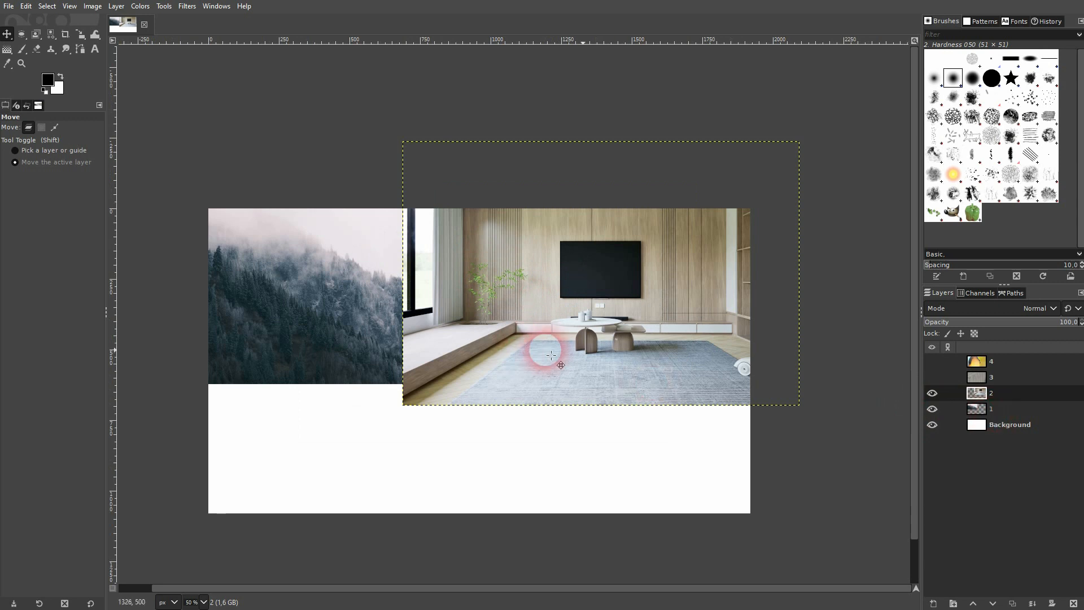
click(997, 408)
mouse_move(285, 310)
mouse_down()
mouse_move(274, 372)
mouse_move(284, 332)
mouse_move(272, 327)
mouse_up()
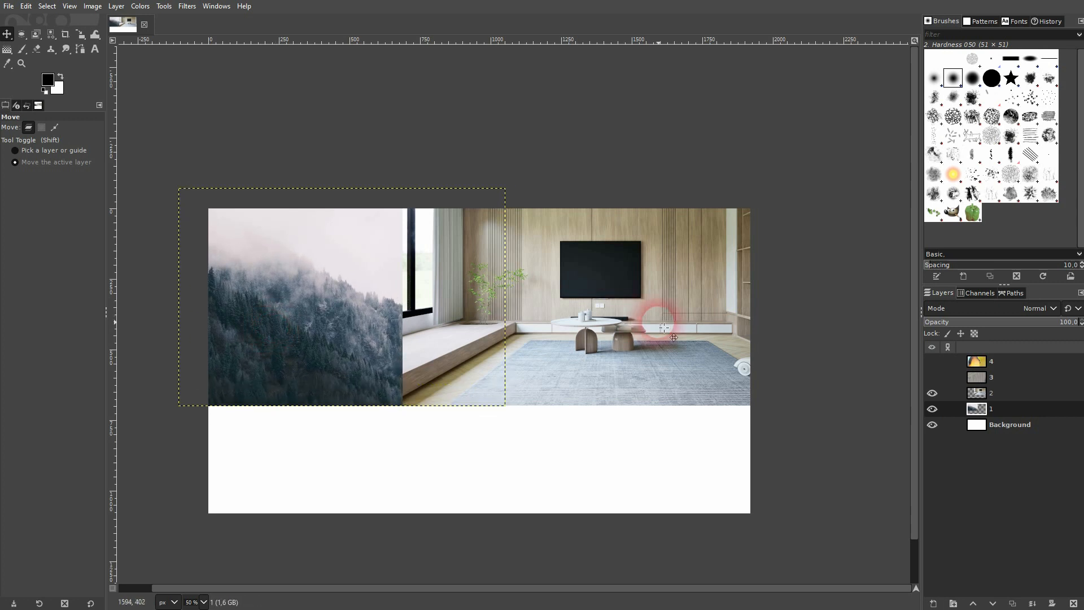
Check the overlap beneath layer 2, and shift layer 2 slightly to the right while keeping it over the forest photo
click(932, 393)
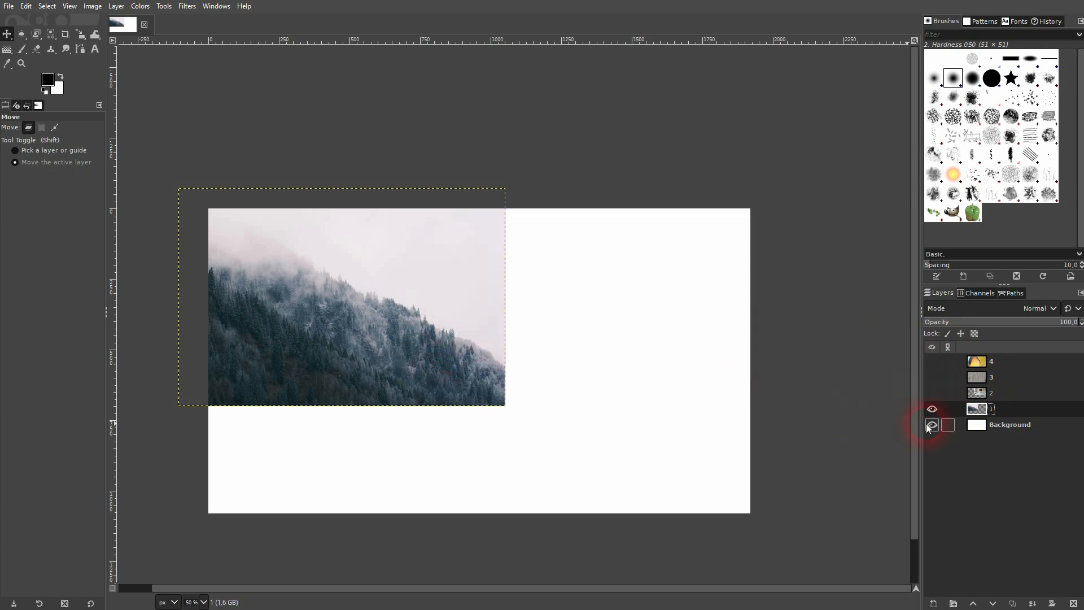
click(928, 394)
click(976, 393)
drag(477, 297, 540, 294)
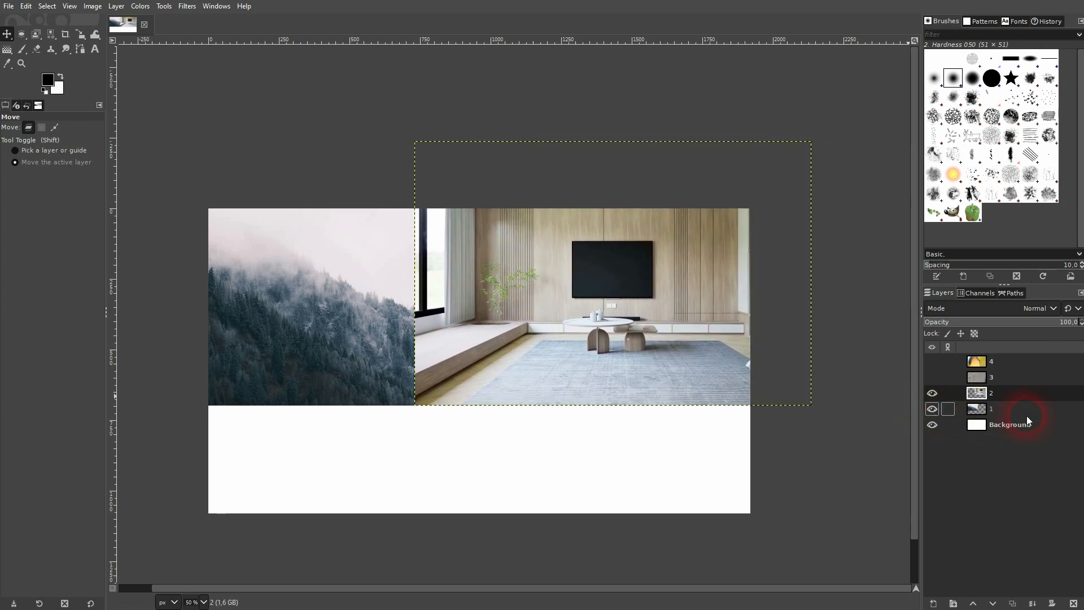
Add a white (full opacity) layer mask to layer 2
click(931, 393)
click(931, 394)
right_click(944, 392)
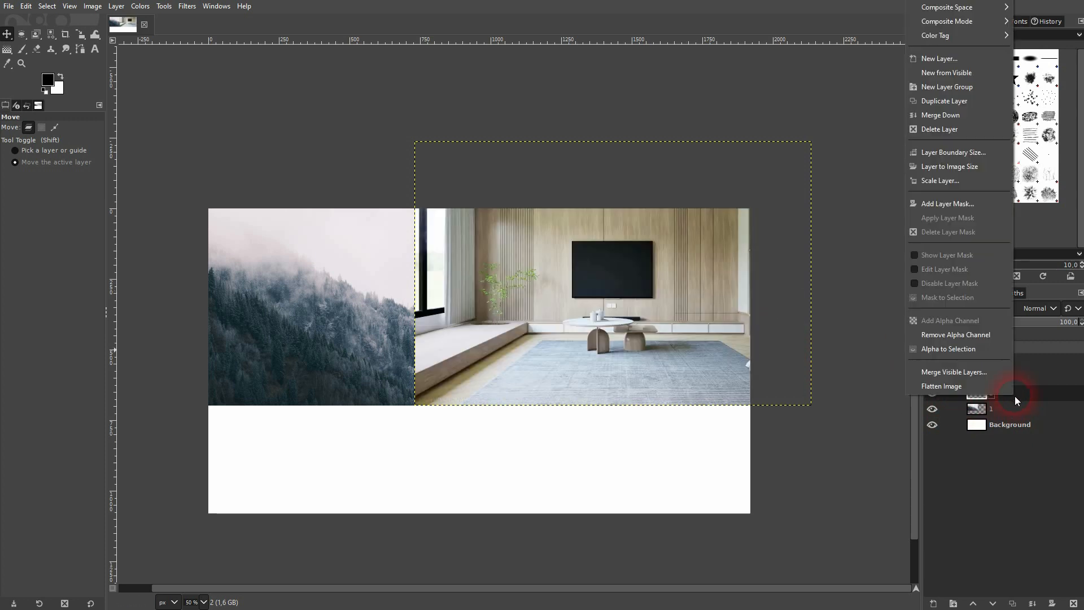
click(957, 204)
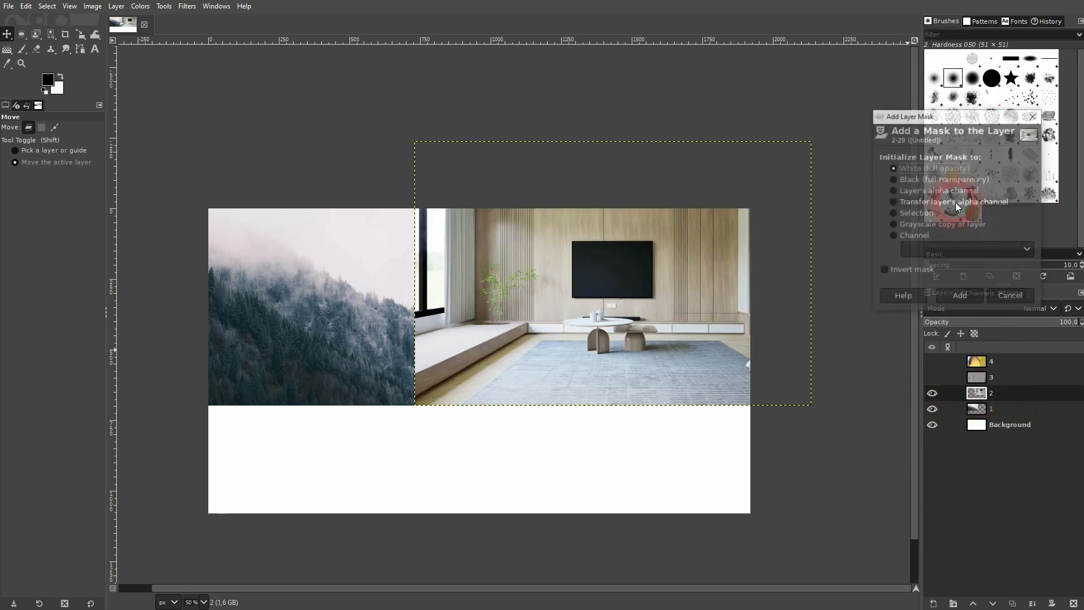
click(967, 296)
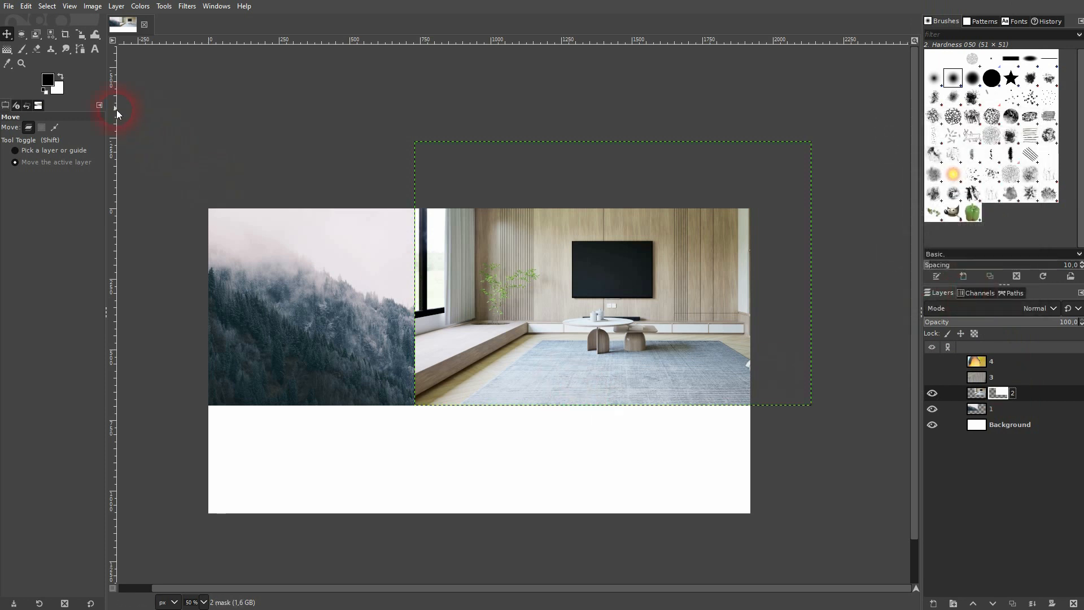
Apply a linear FG to BG (RGB) gradient about 220 px long on layer 2's mask, running rightward from the photo's left edge
drag(4, 55, 63, 71)
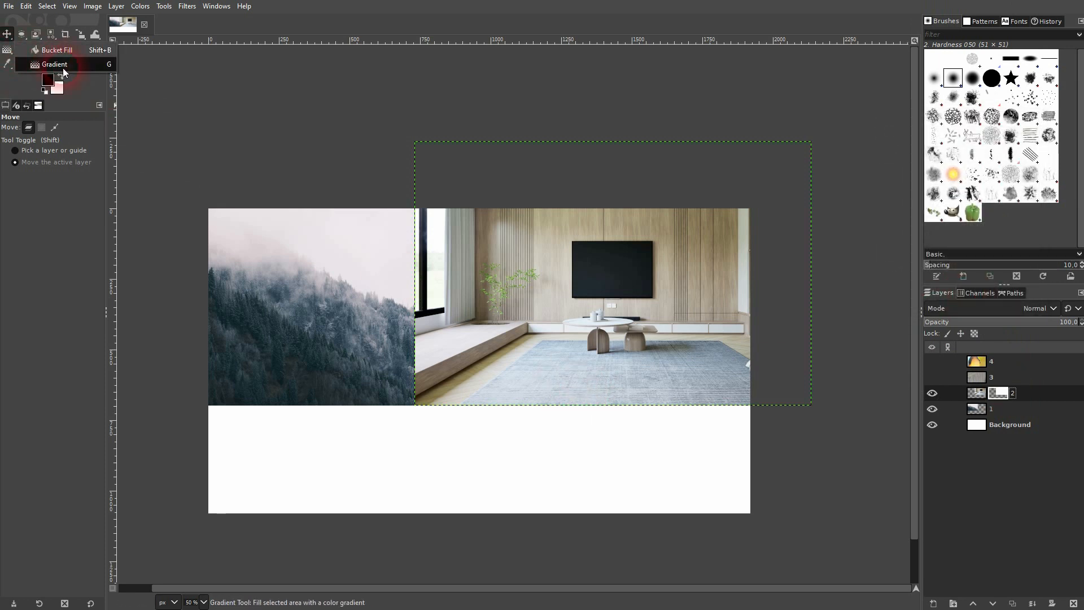
click(64, 69)
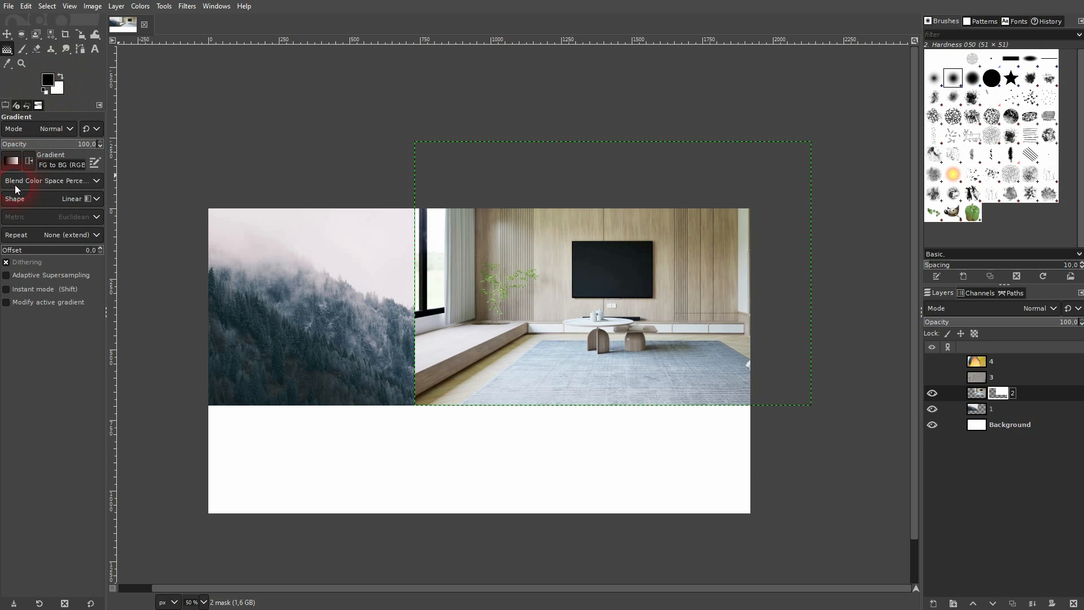
click(11, 163)
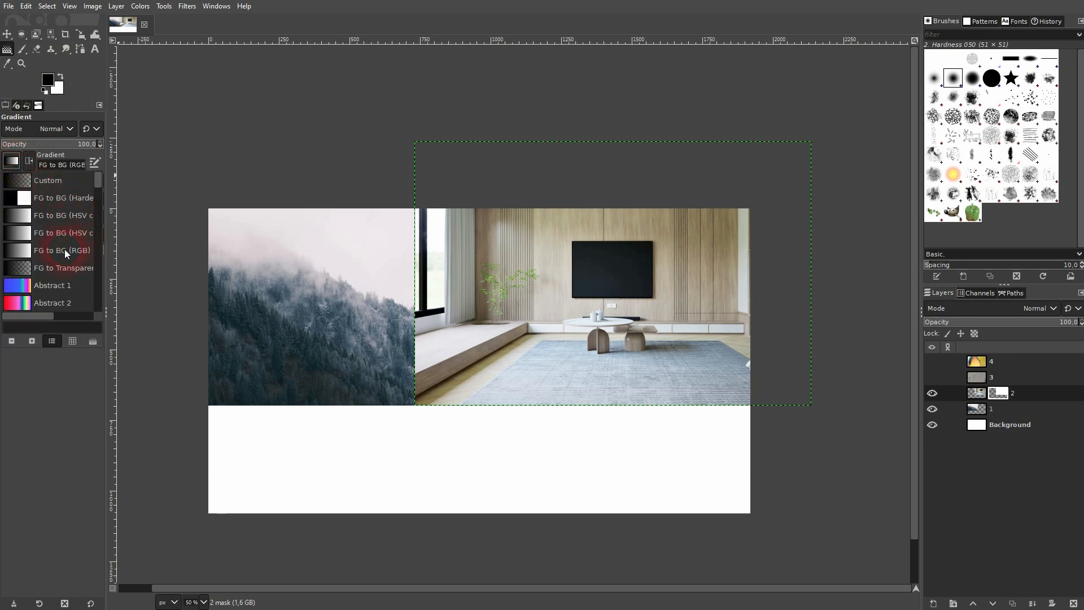
click(410, 303)
drag(415, 306, 481, 309)
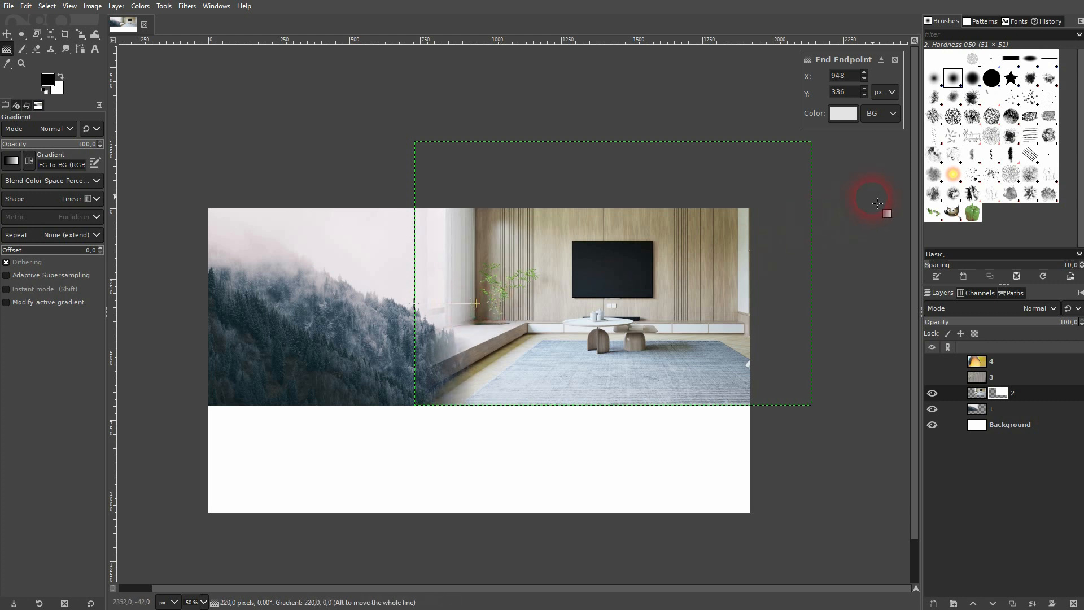
click(998, 410)
click(1012, 424)
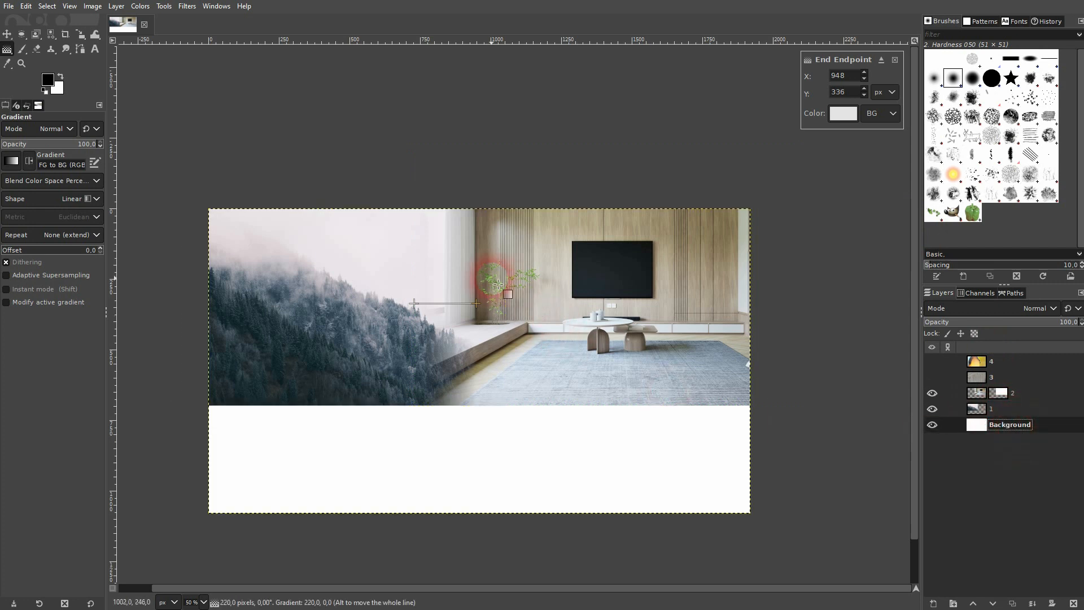
click(9, 34)
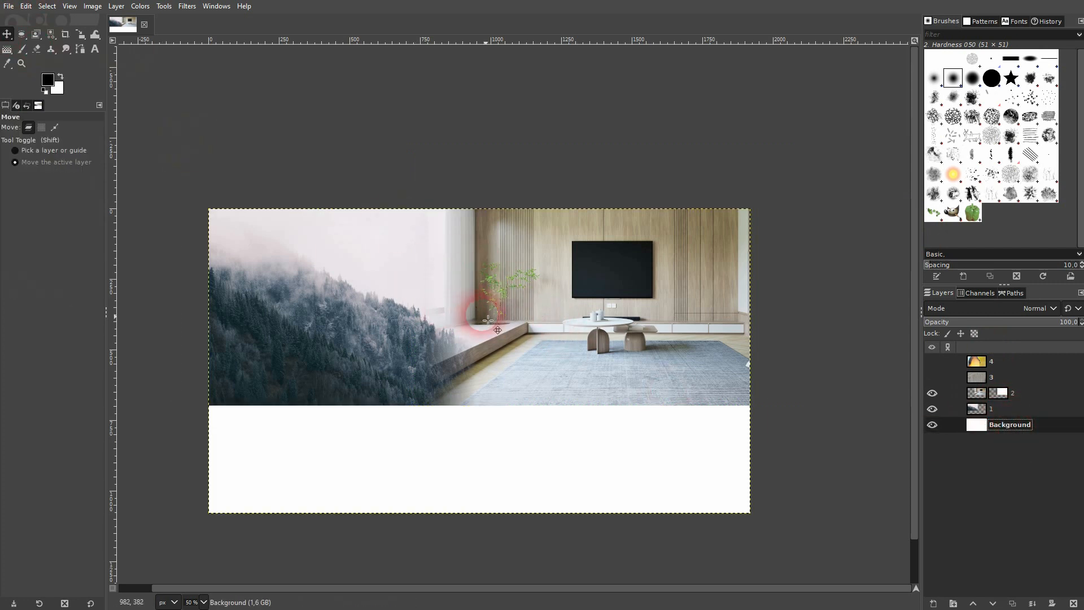
Merge layer 2 down into layer 1 and shift the merged layer slightly up and to the right
click(1031, 393)
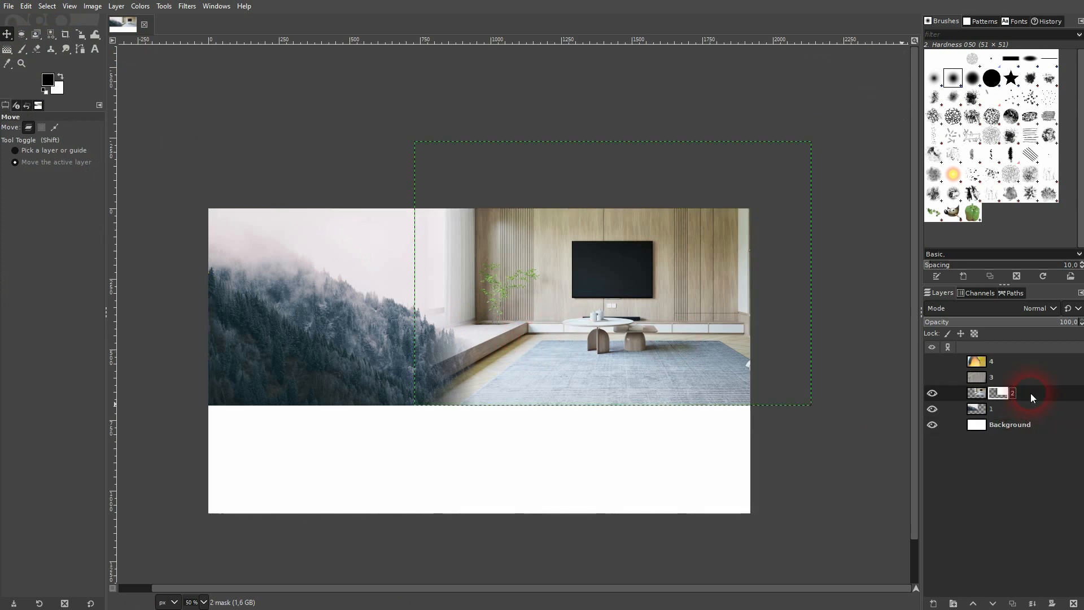
click(1032, 603)
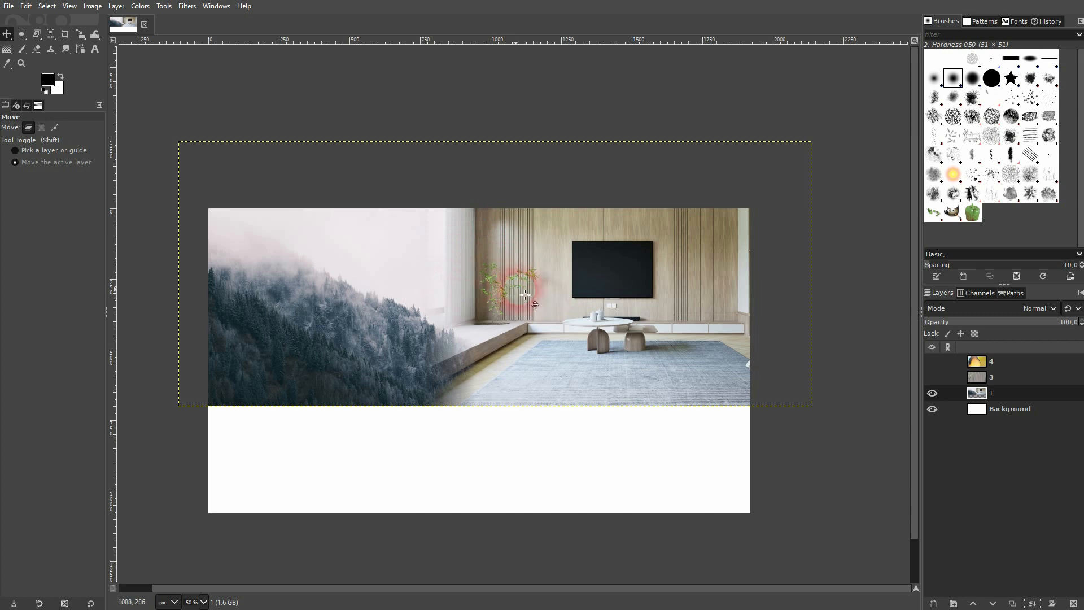
mouse_move(471, 287)
mouse_down()
mouse_move(526, 321)
mouse_move(474, 261)
mouse_move(475, 281)
mouse_up()
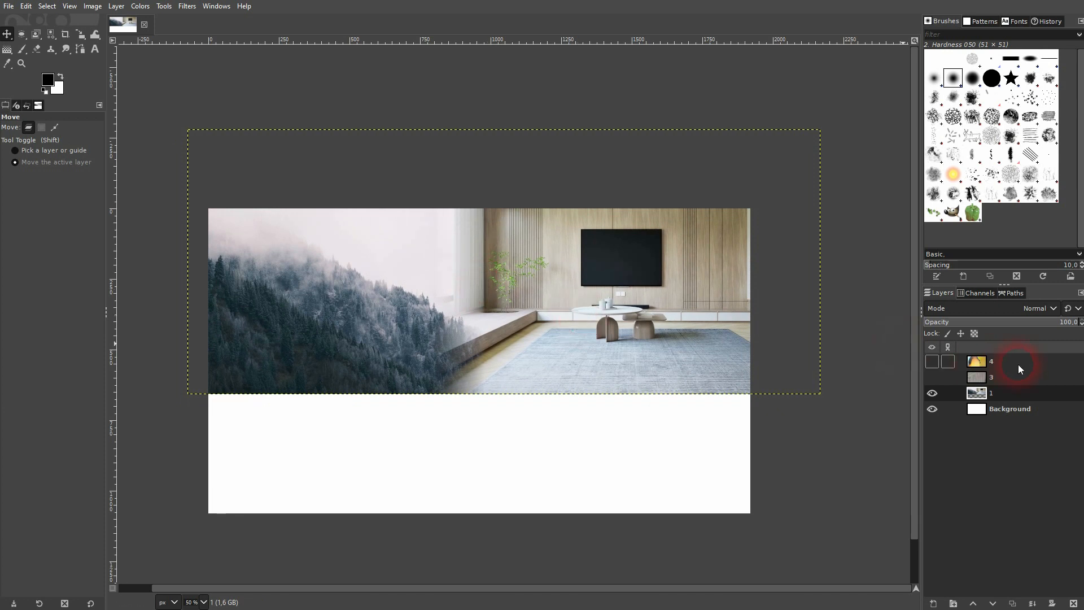
Show layer 3 and scale it down proportionally to about 1314 × 876 px
click(932, 377)
click(1011, 379)
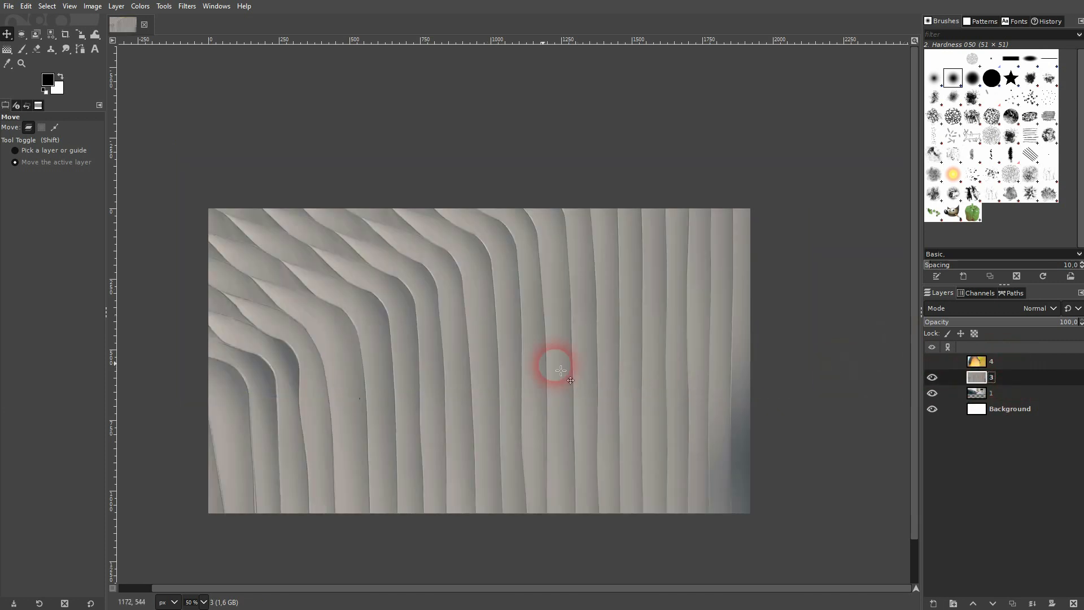
key(shift+s)
click(638, 508)
key(minus)
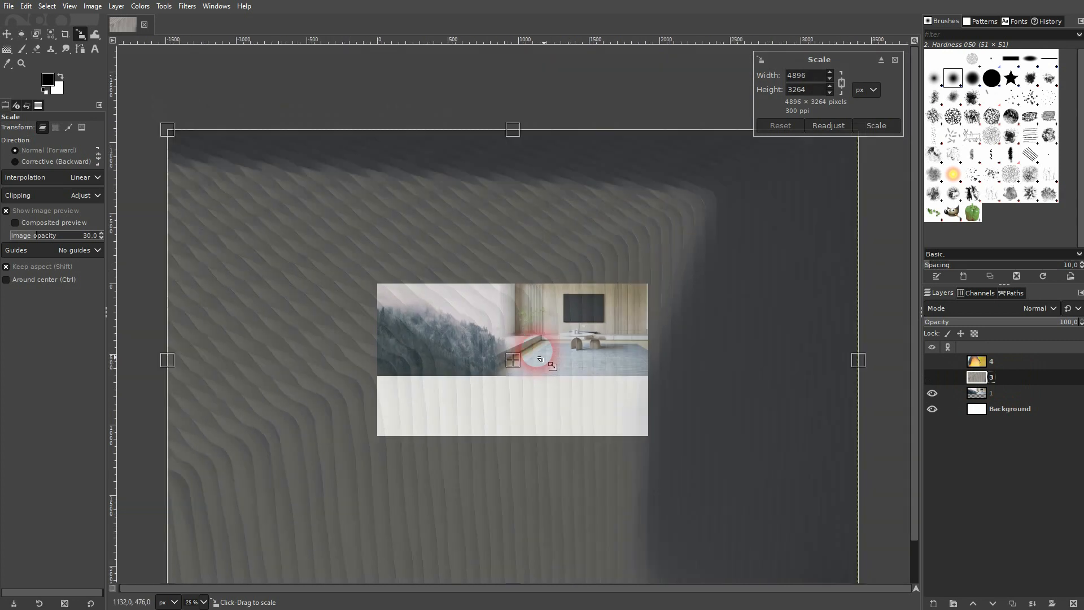
key(minus)
key(minus)
key(minus)
drag(669, 437, 496, 317)
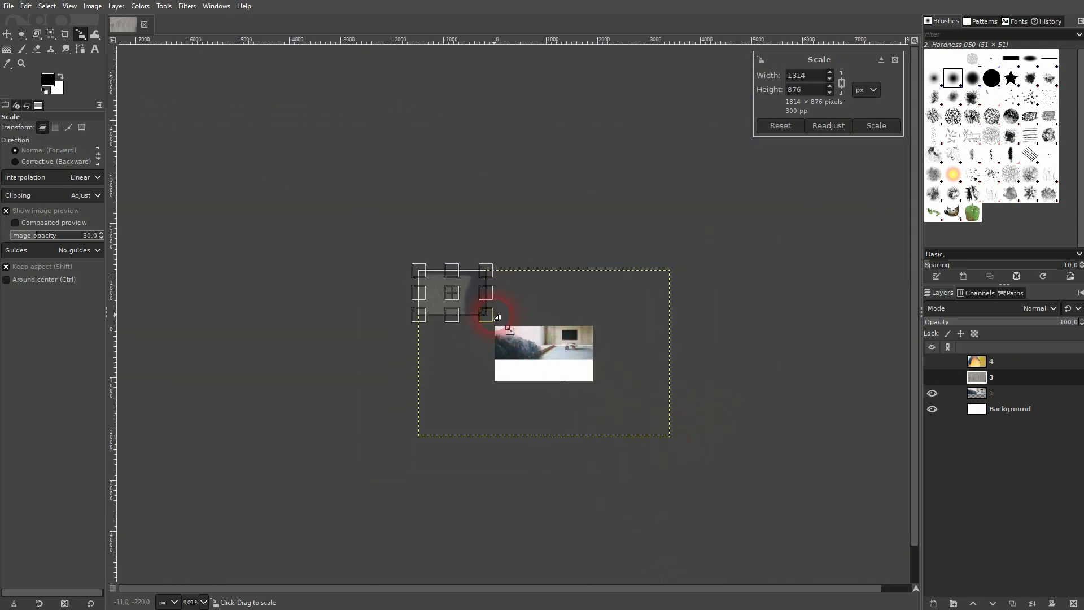
click(890, 131)
Move layer 3 into the canvas's lower-left corner
key(m)
drag(452, 302, 520, 367)
scroll(519, 381, up, 4)
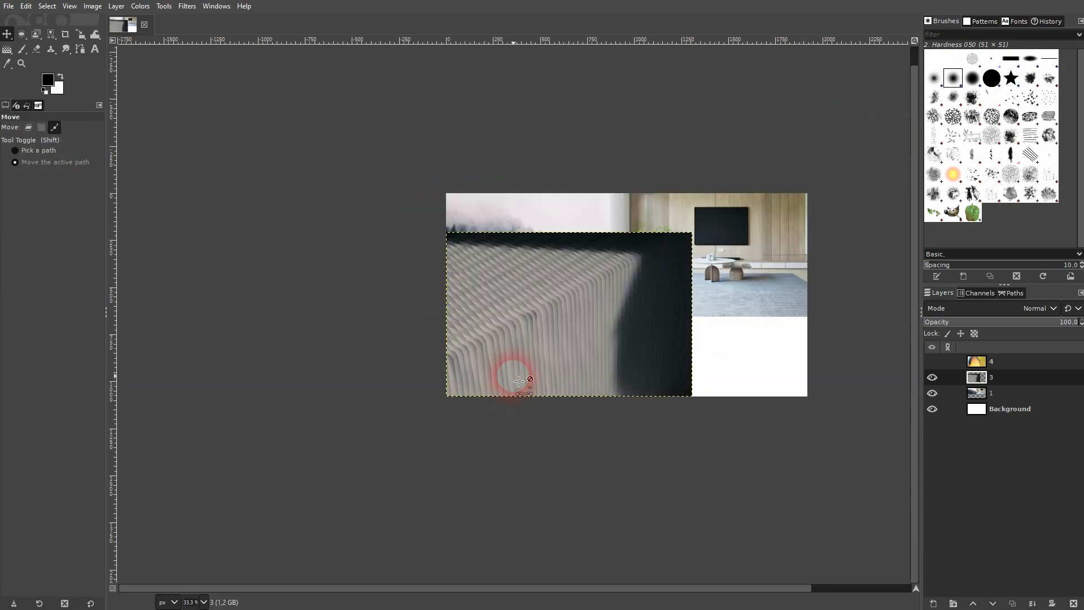
Scale layer 3 from its upper-right corner down to about 962 × 642 px
key(shift+s)
click(604, 358)
drag(700, 241, 779, 199)
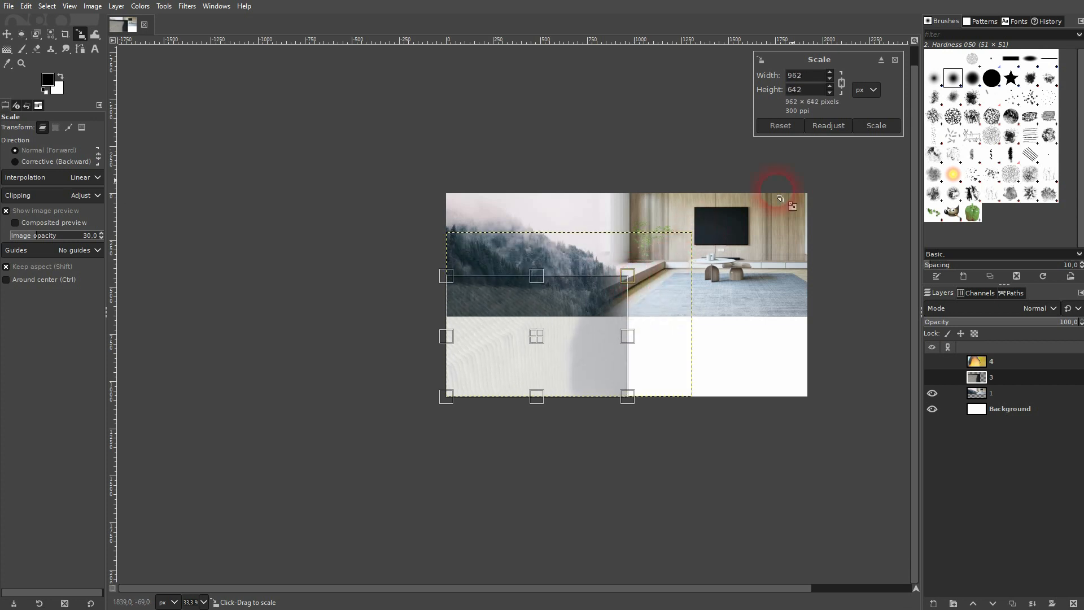
click(887, 125)
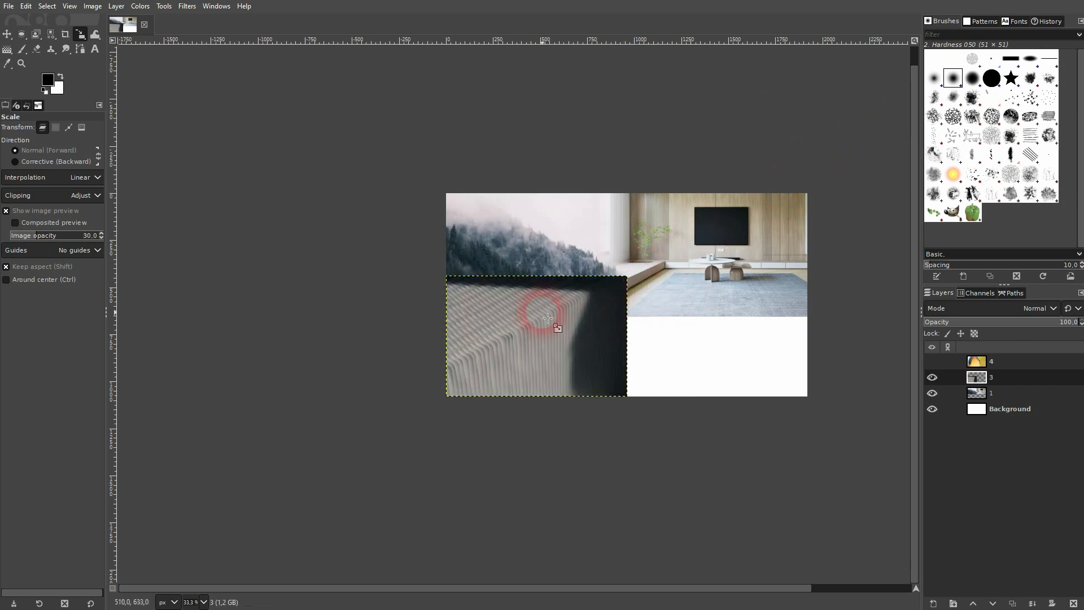
Scale layer 3 up proportionally from its right edge to about 1092 × 729 px
click(582, 330)
drag(627, 336, 651, 335)
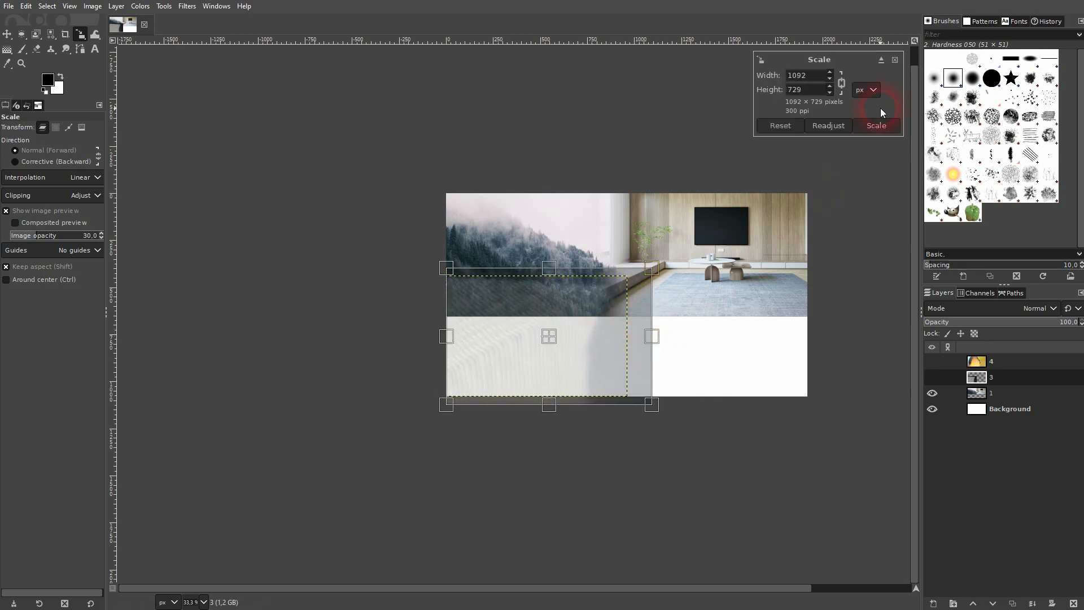
click(878, 131)
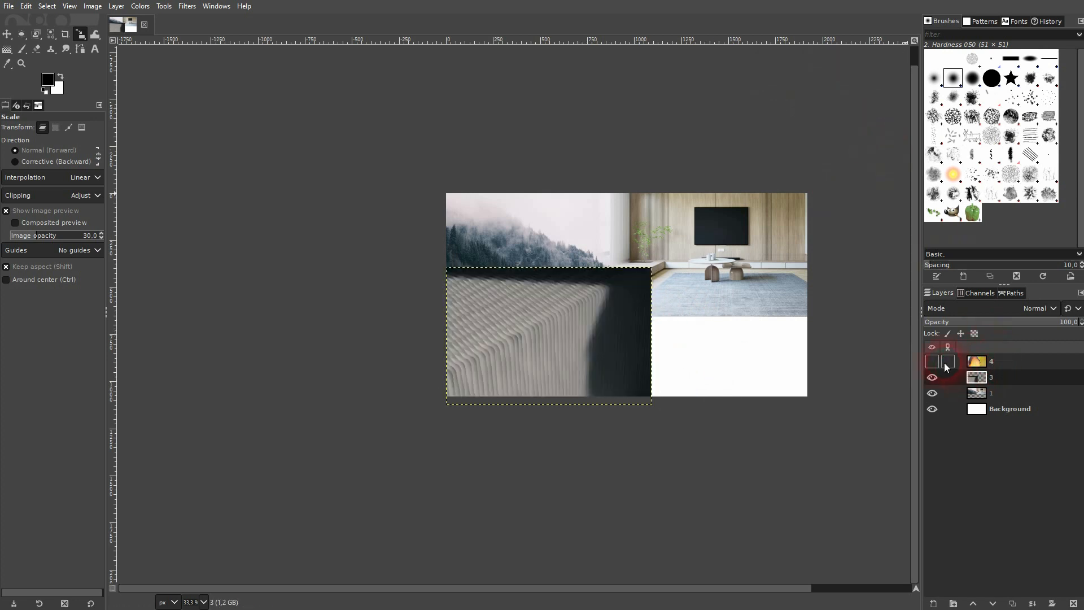
Show layer 4 and scale it down proportionally to about 3479 × 2319 px
click(931, 361)
click(1000, 361)
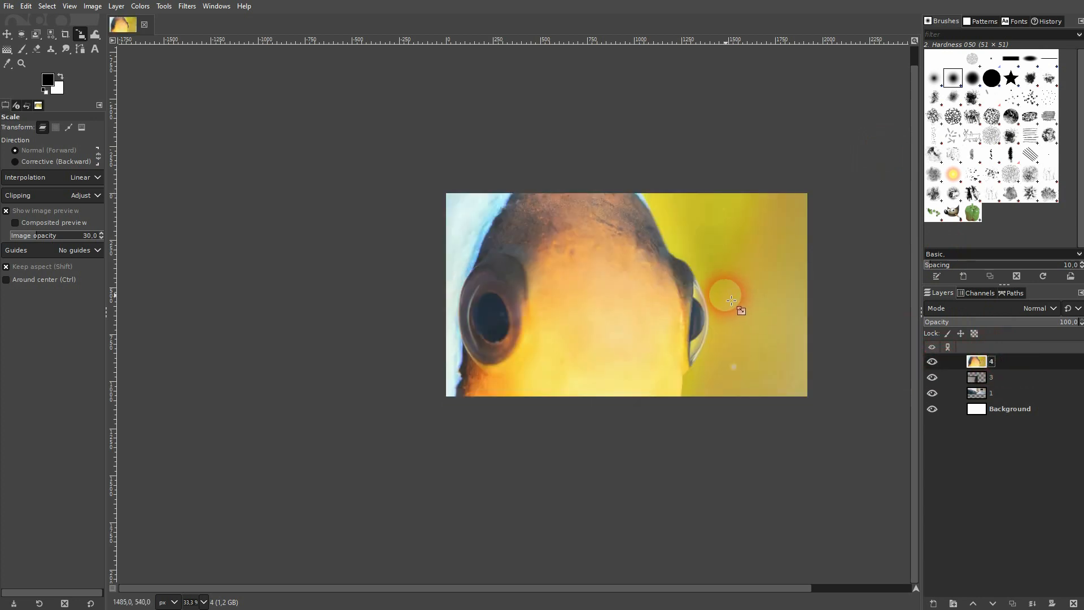
click(700, 299)
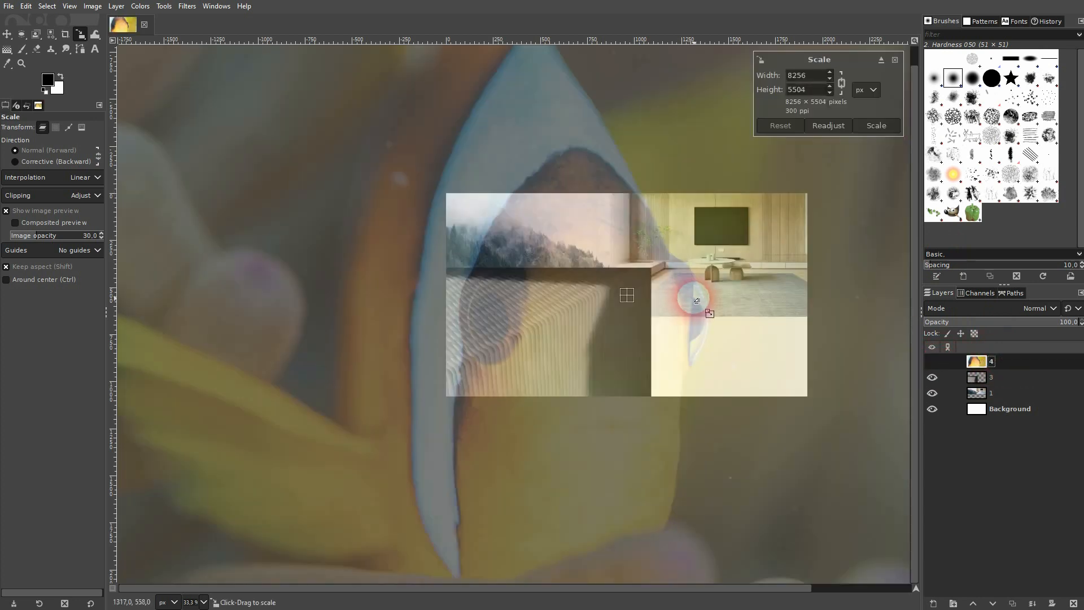
scroll(700, 299, down, 2)
drag(233, 296, 724, 296)
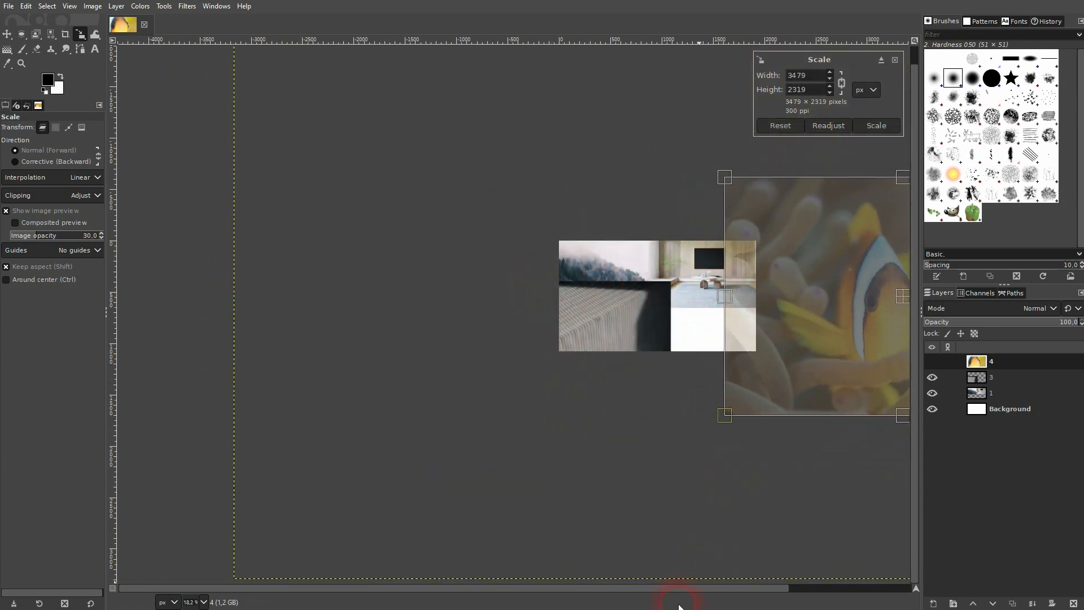
drag(683, 587, 835, 566)
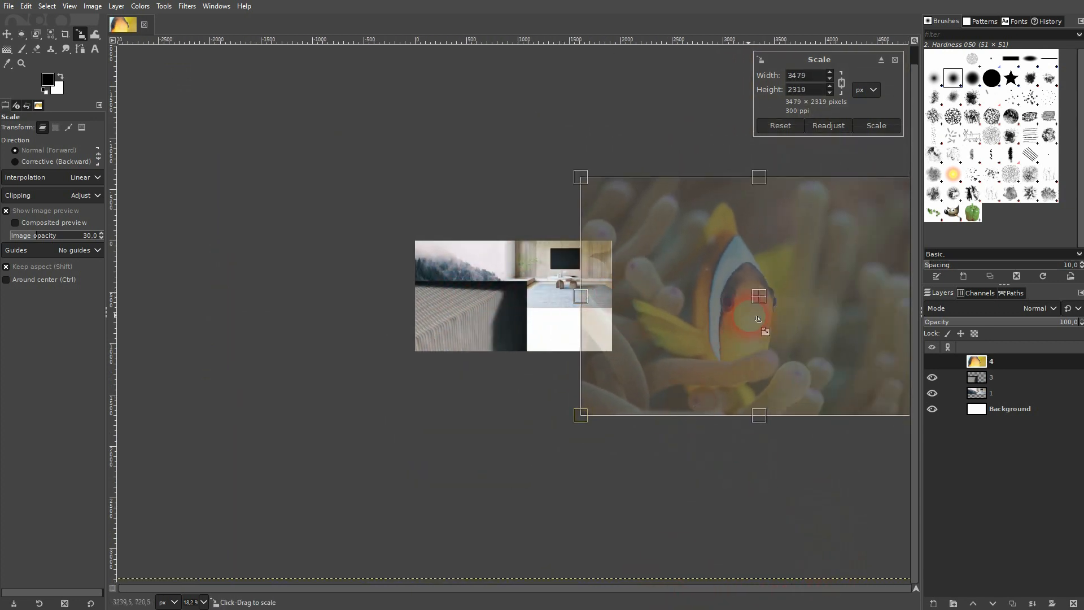
click(811, 267)
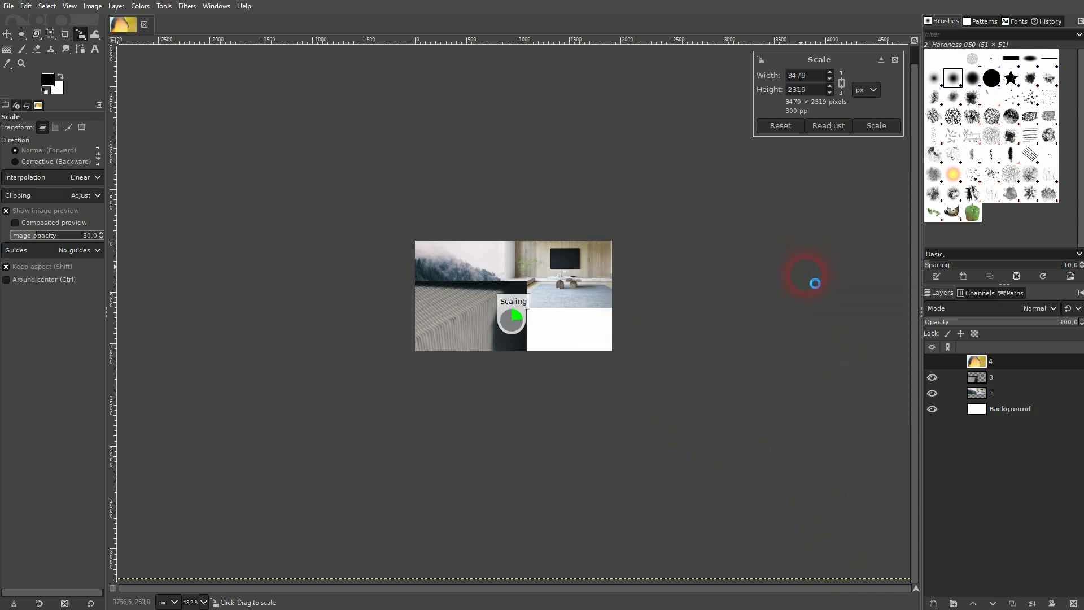
Move layer 4 over the canvas and scale it down proportionally to about 1047 × 698 px
key(m)
drag(814, 283, 624, 295)
key(shift+s)
click(624, 294)
drag(757, 443, 471, 309)
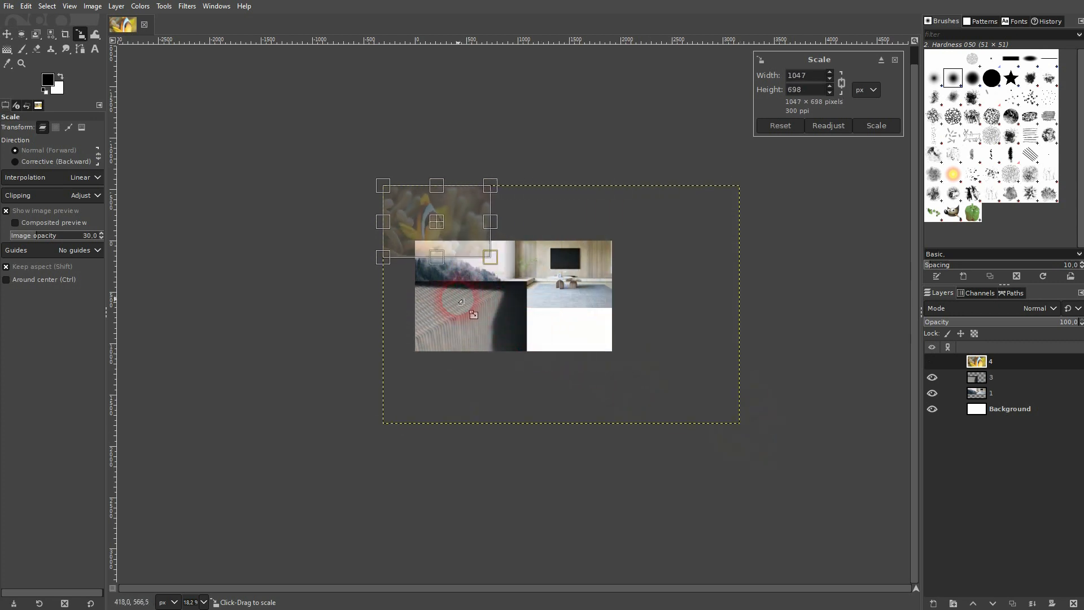
key(Return)
Move layer 4 into the canvas's lower-right corner and nudge it up to align its top edge with layer 3's
key(m)
drag(443, 210, 559, 295)
scroll(575, 310, up, 3)
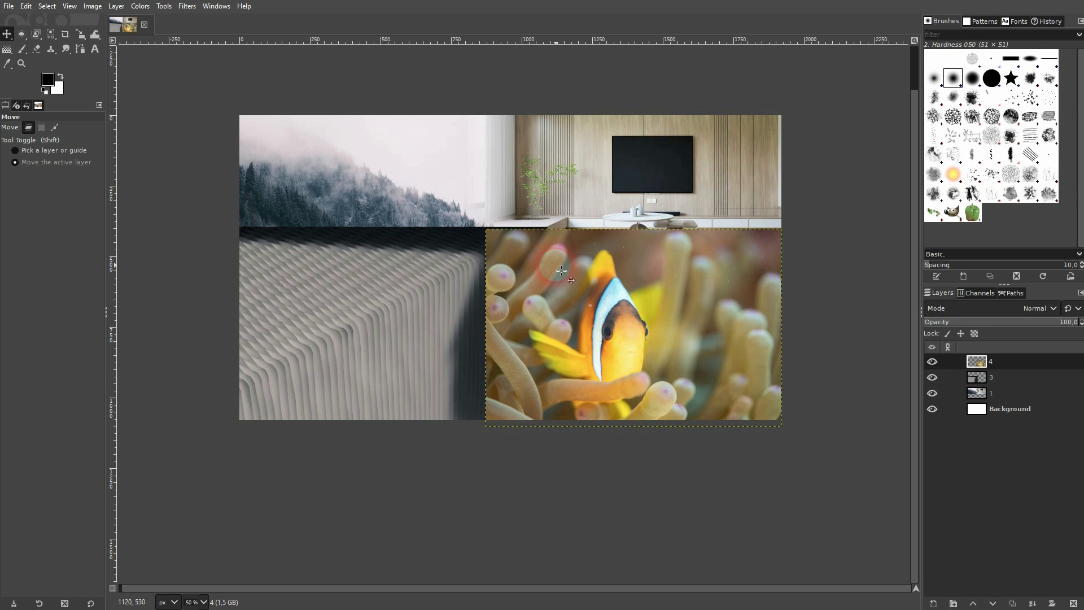
key(1)
key(Up)
key(Up)
key(Up)
key(Up)
key(Up)
key(Up)
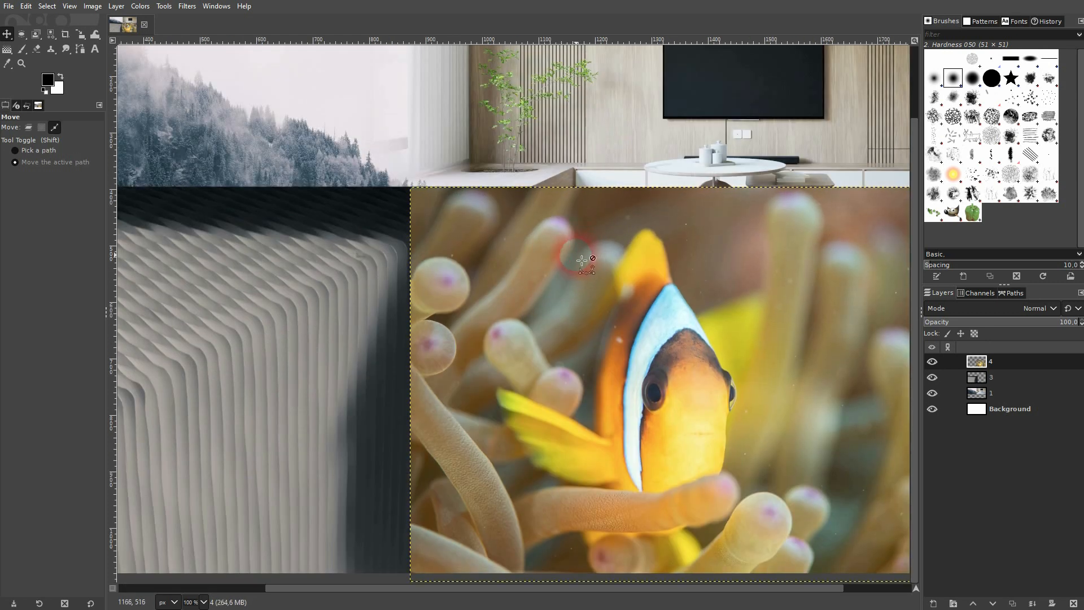
key(shift+2)
Check the overlap beneath layer 4 by hiding and reshowing it, and add a white layer mask to it
click(932, 361)
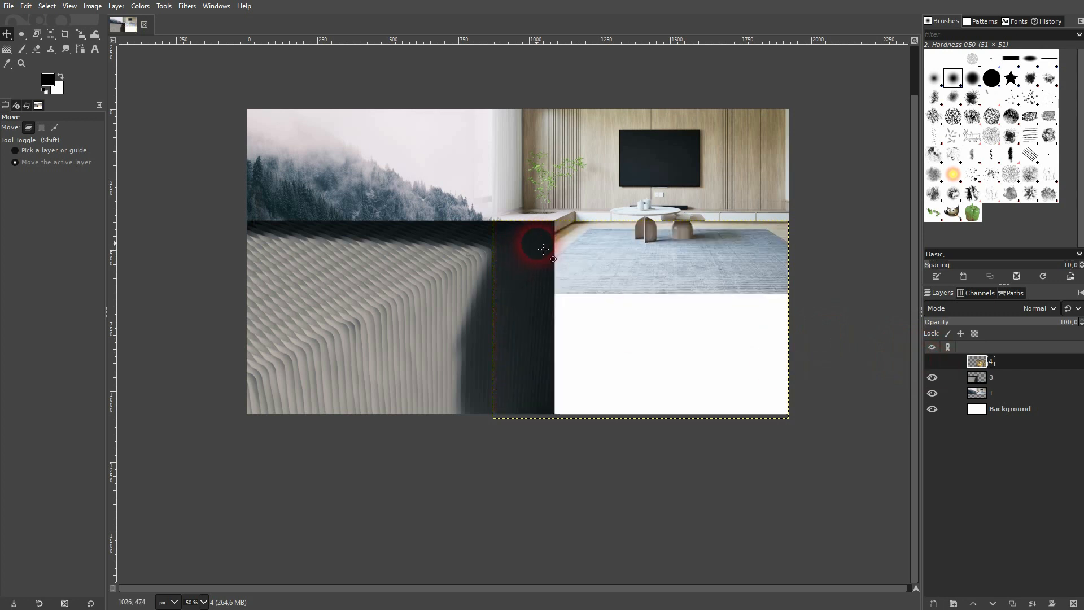
click(932, 362)
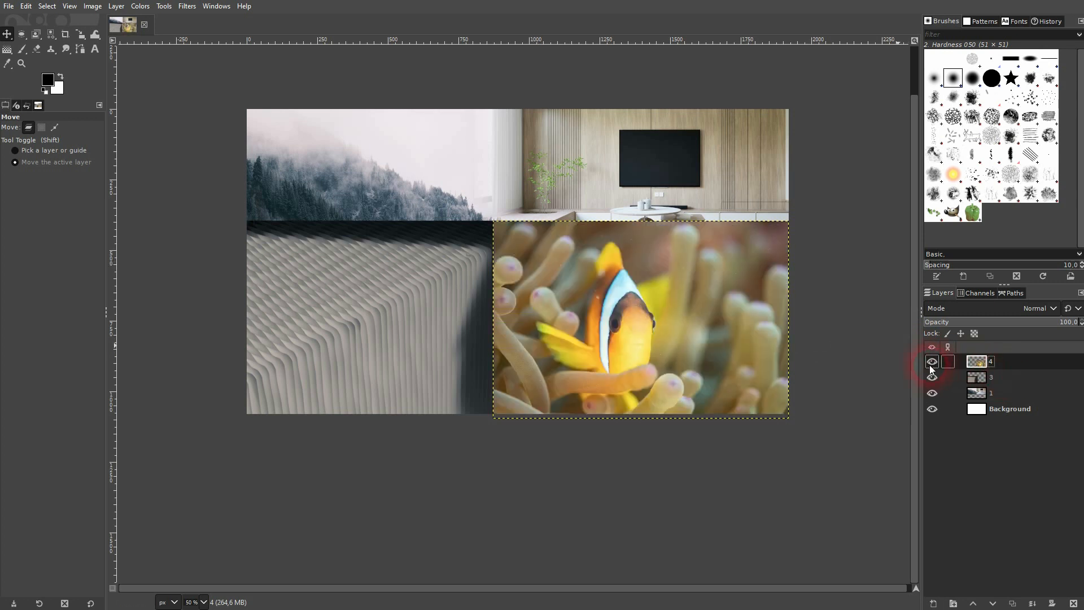
right_click(1001, 361)
click(962, 194)
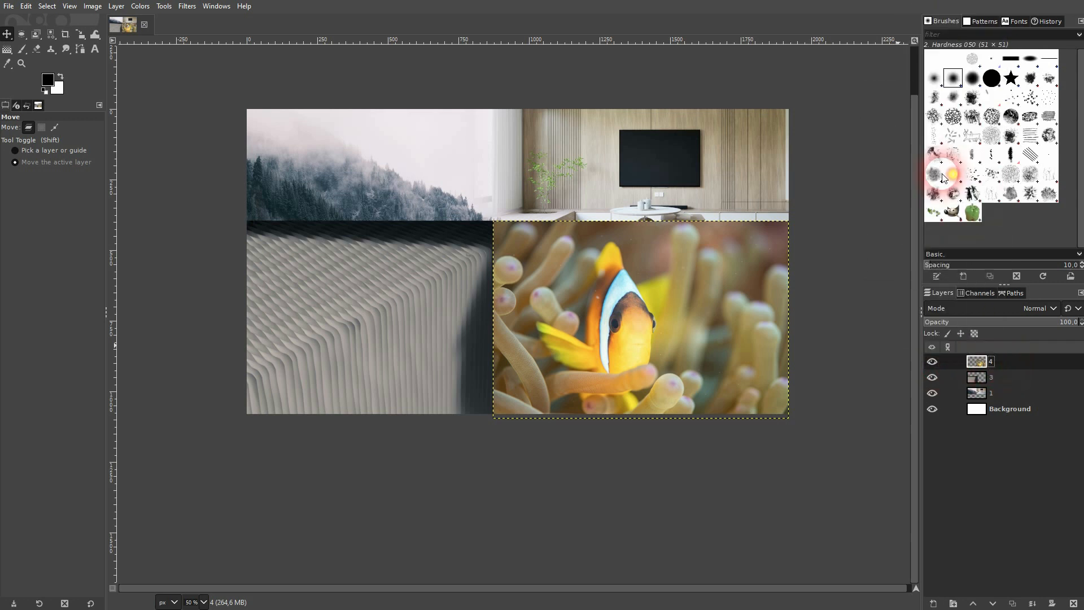
click(957, 272)
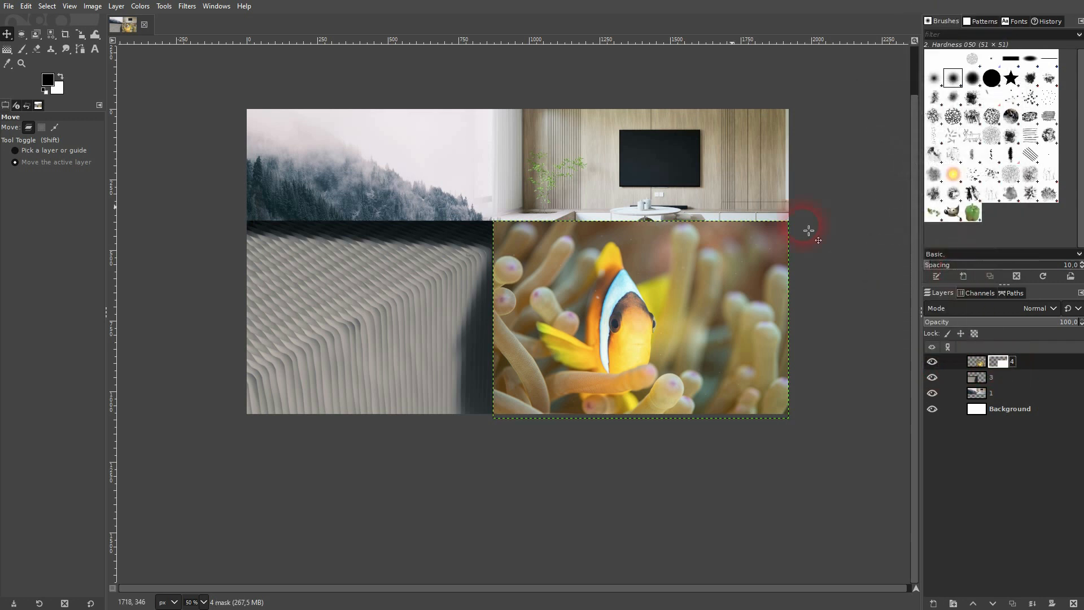
Draw a short horizontal linear black-to-white gradient on layer 4's mask across its left edge, ending at about X 1032, Y 790
click(8, 50)
drag(491, 333, 543, 332)
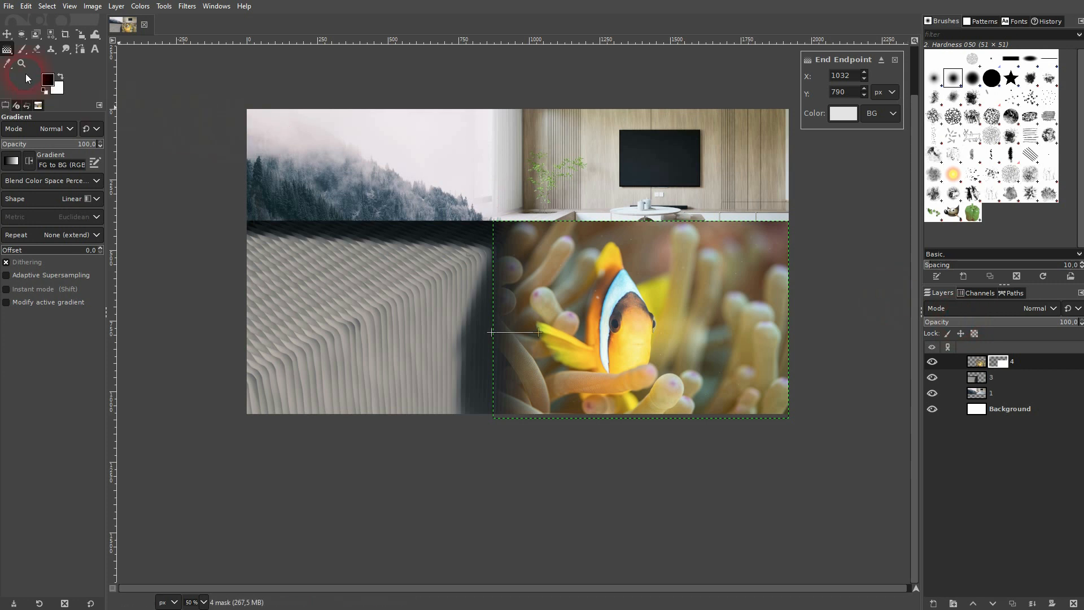
click(7, 34)
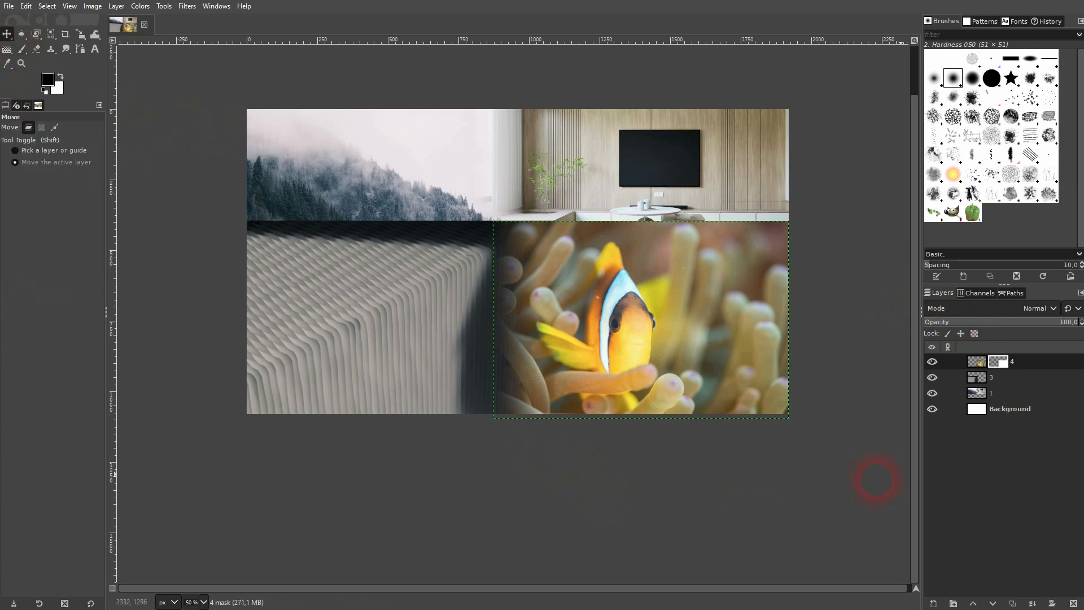
Merge layer 4 down into layer 3 and move the merged layer straight down to reveal more of the upper photos
click(991, 409)
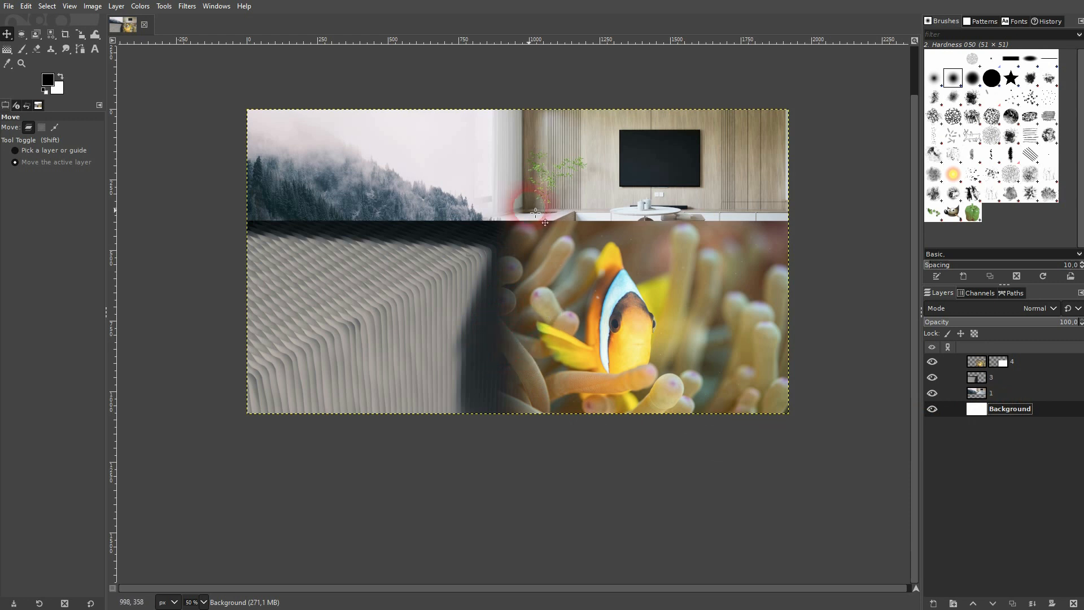
click(1031, 367)
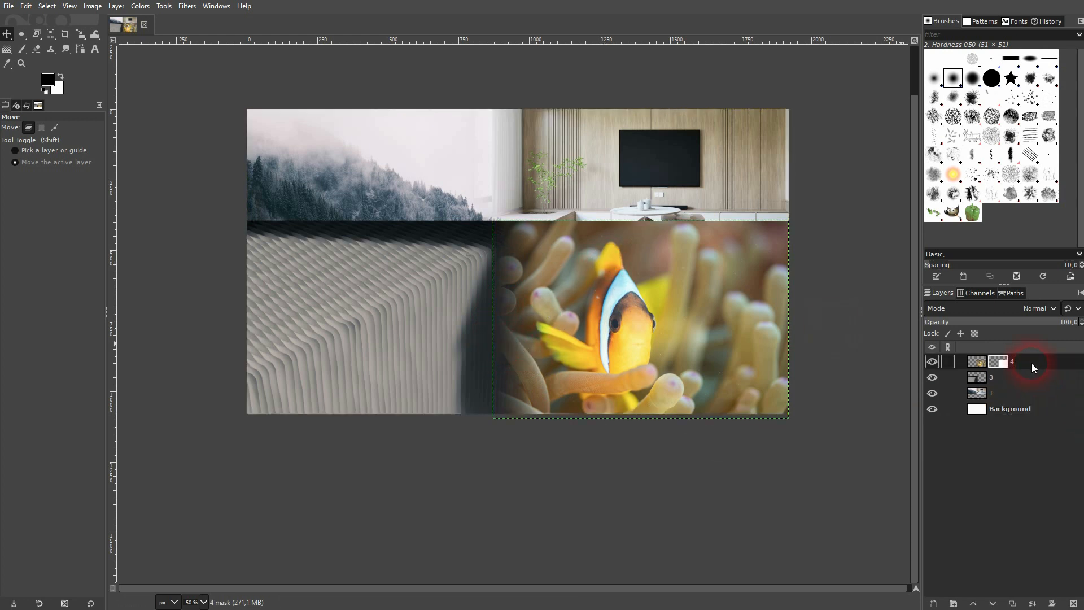
click(1031, 603)
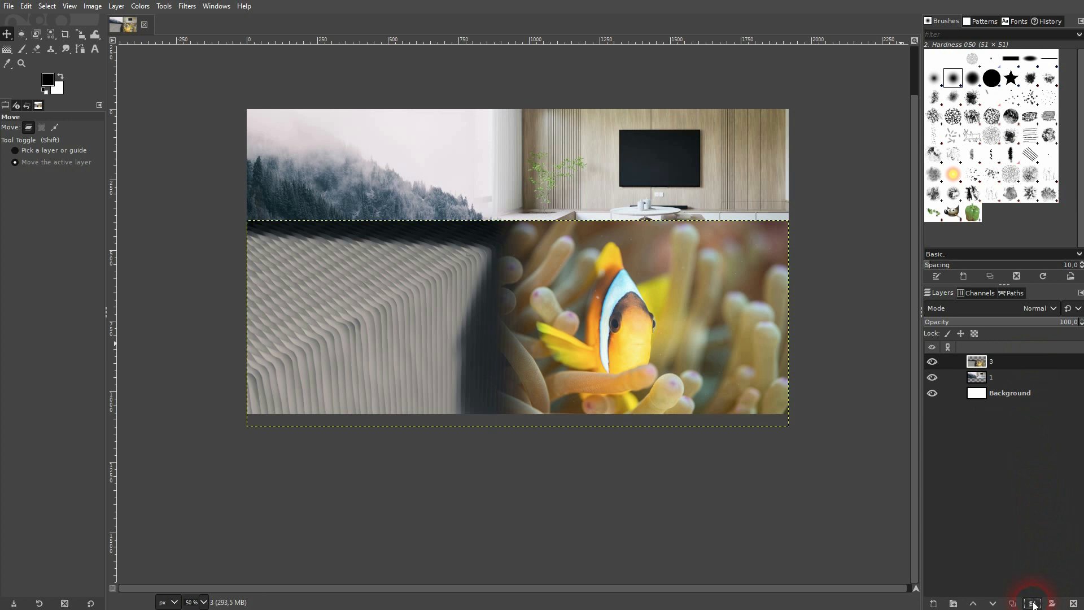
drag(568, 283, 565, 328)
Check the overlap beneath the merged layer 3 by hiding and reshowing it, and add a white layer mask to it
click(931, 364)
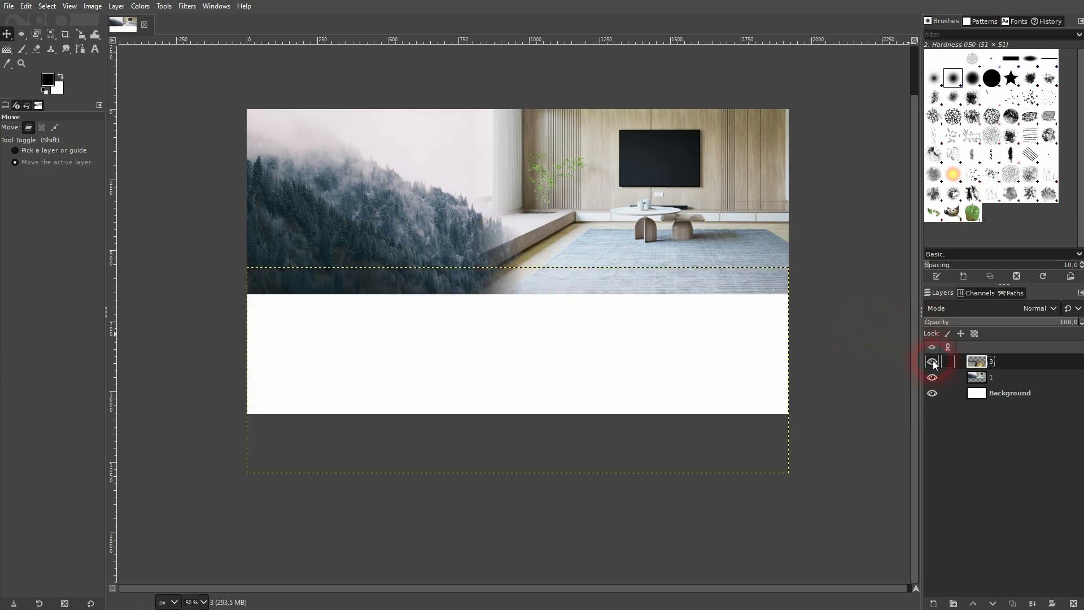
click(933, 362)
right_click(1006, 364)
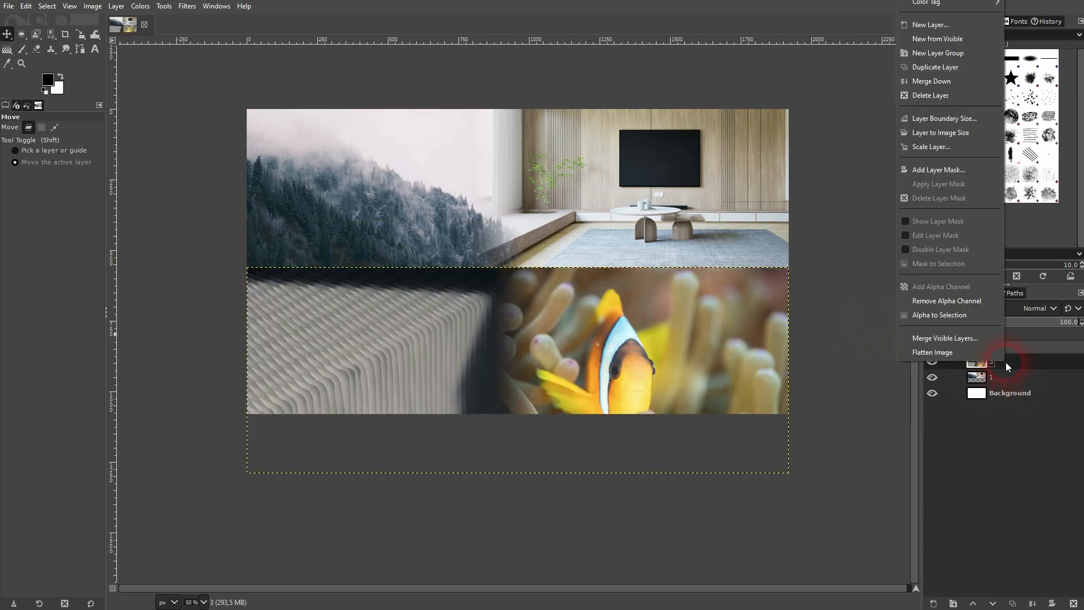
click(943, 170)
click(949, 265)
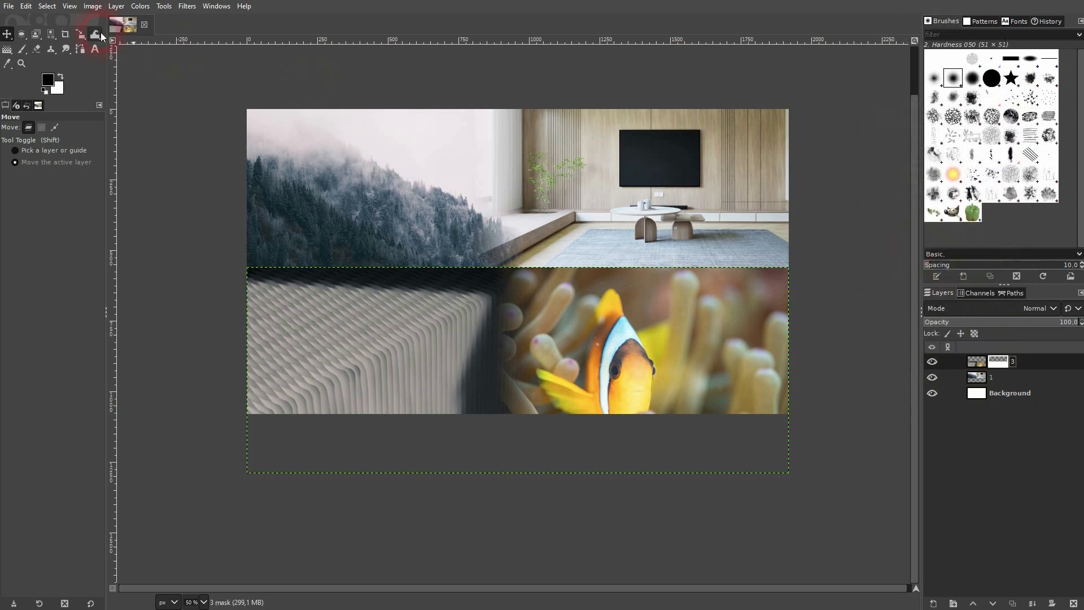
Draw a vertical linear black-to-white gradient about 68 px long on layer 3's mask, downward across its top edge
click(8, 52)
mouse_move(514, 264)
mouse_down()
mouse_move(518, 307)
mouse_move(518, 290)
mouse_up()
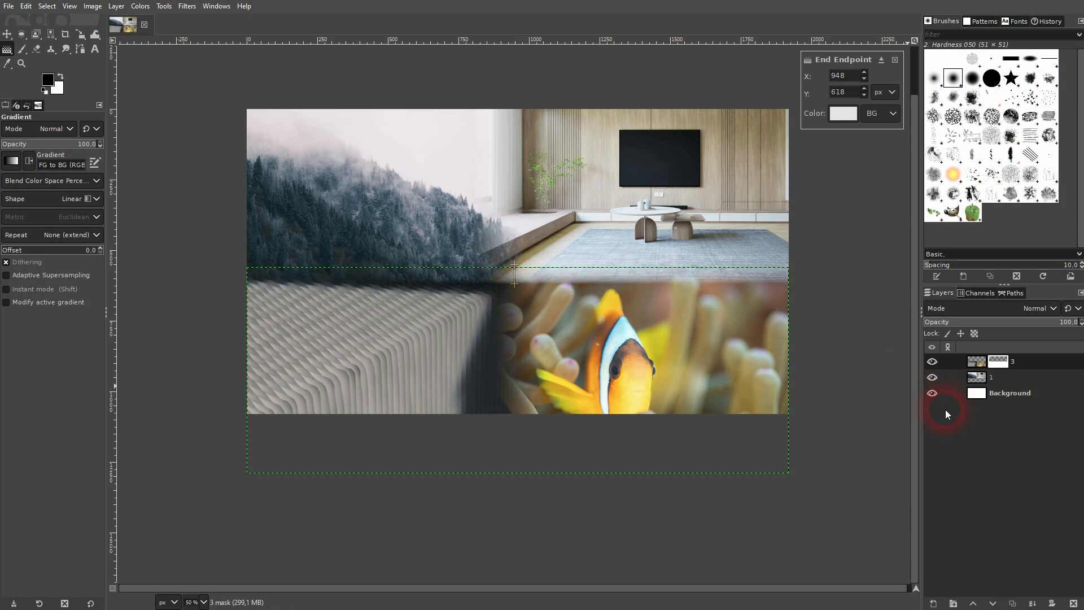
click(1009, 397)
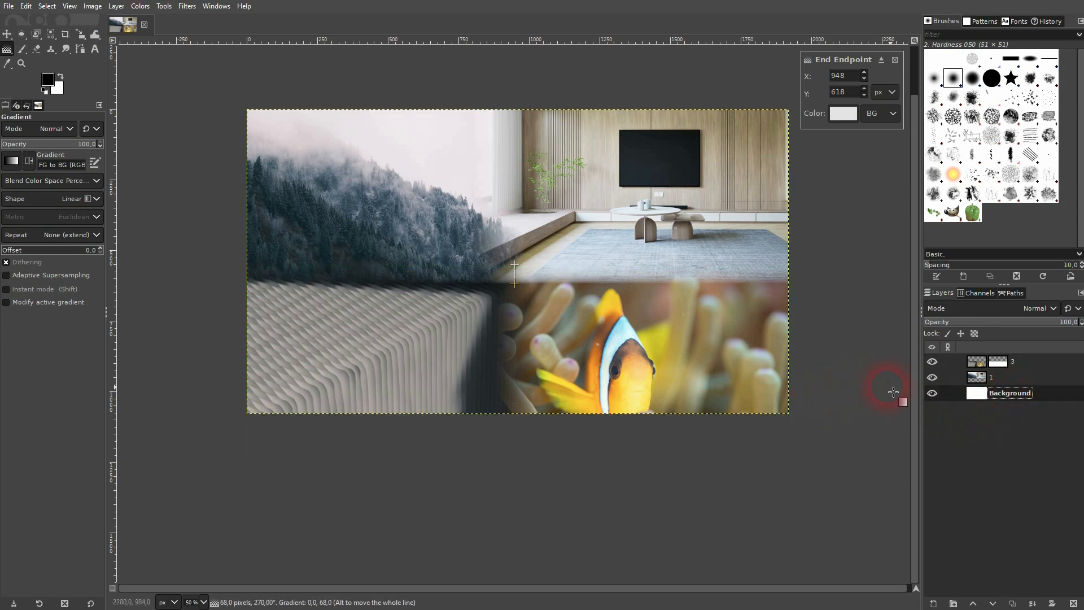
click(1046, 361)
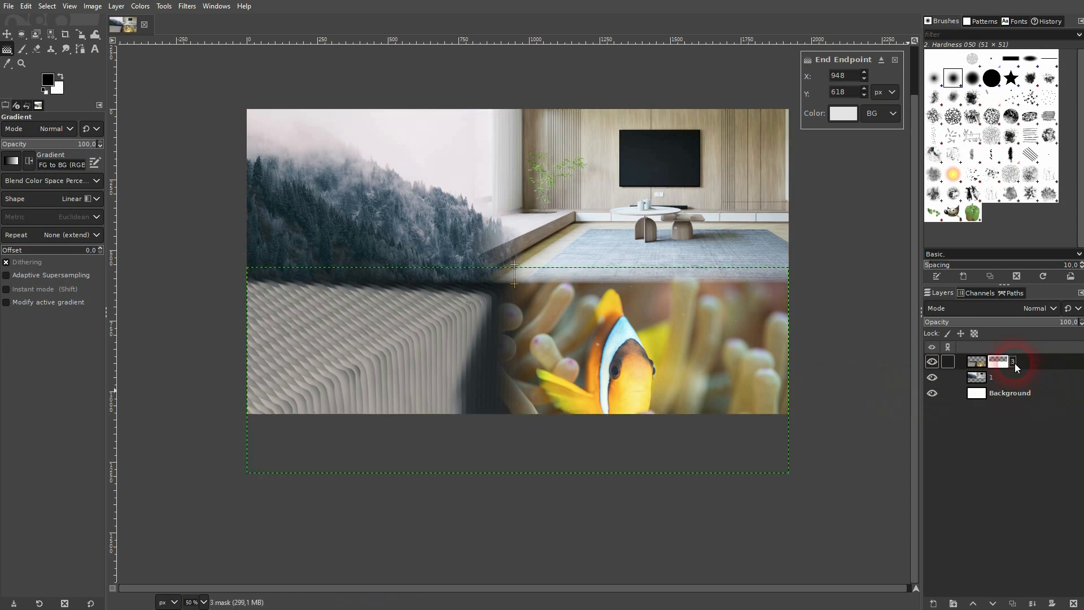
Merge layer 3 down into layer 1 and shift the merged collage layer slightly up on the canvas
click(1032, 602)
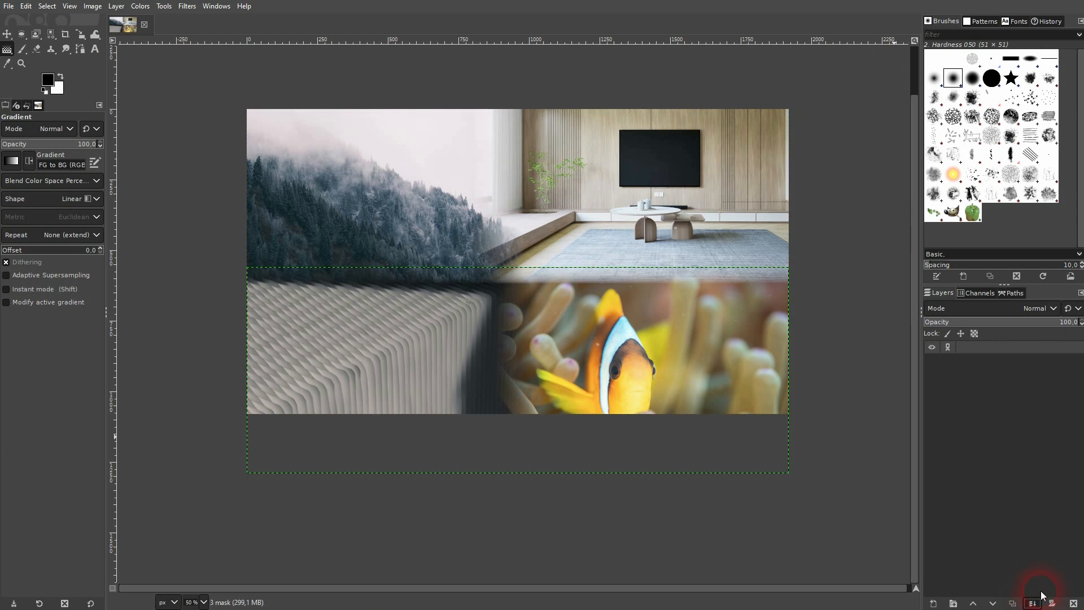
click(7, 34)
mouse_move(593, 322)
mouse_down()
mouse_move(589, 293)
mouse_move(597, 303)
mouse_up()
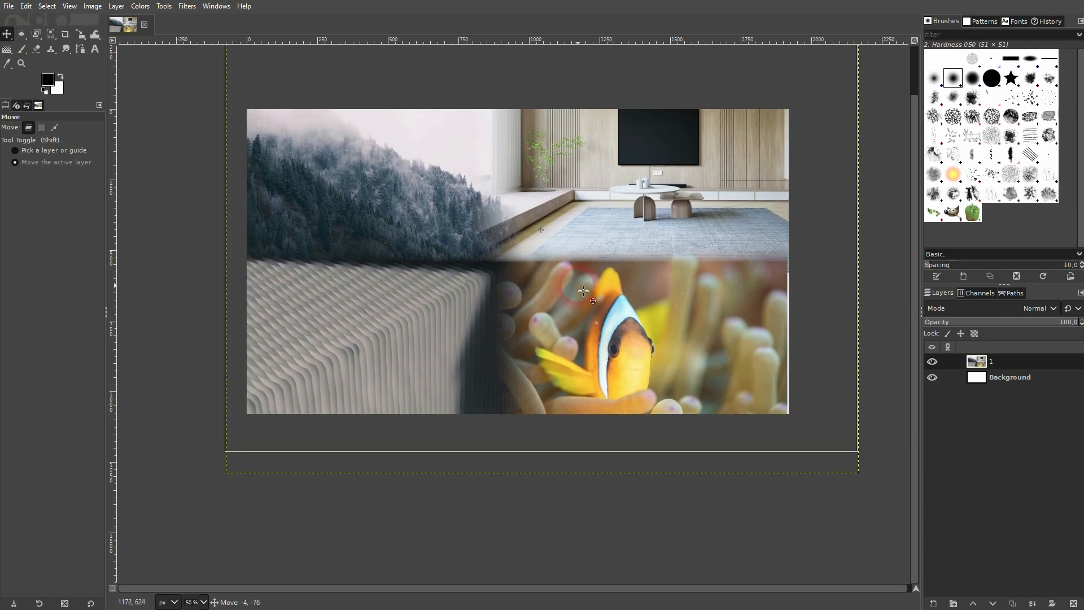